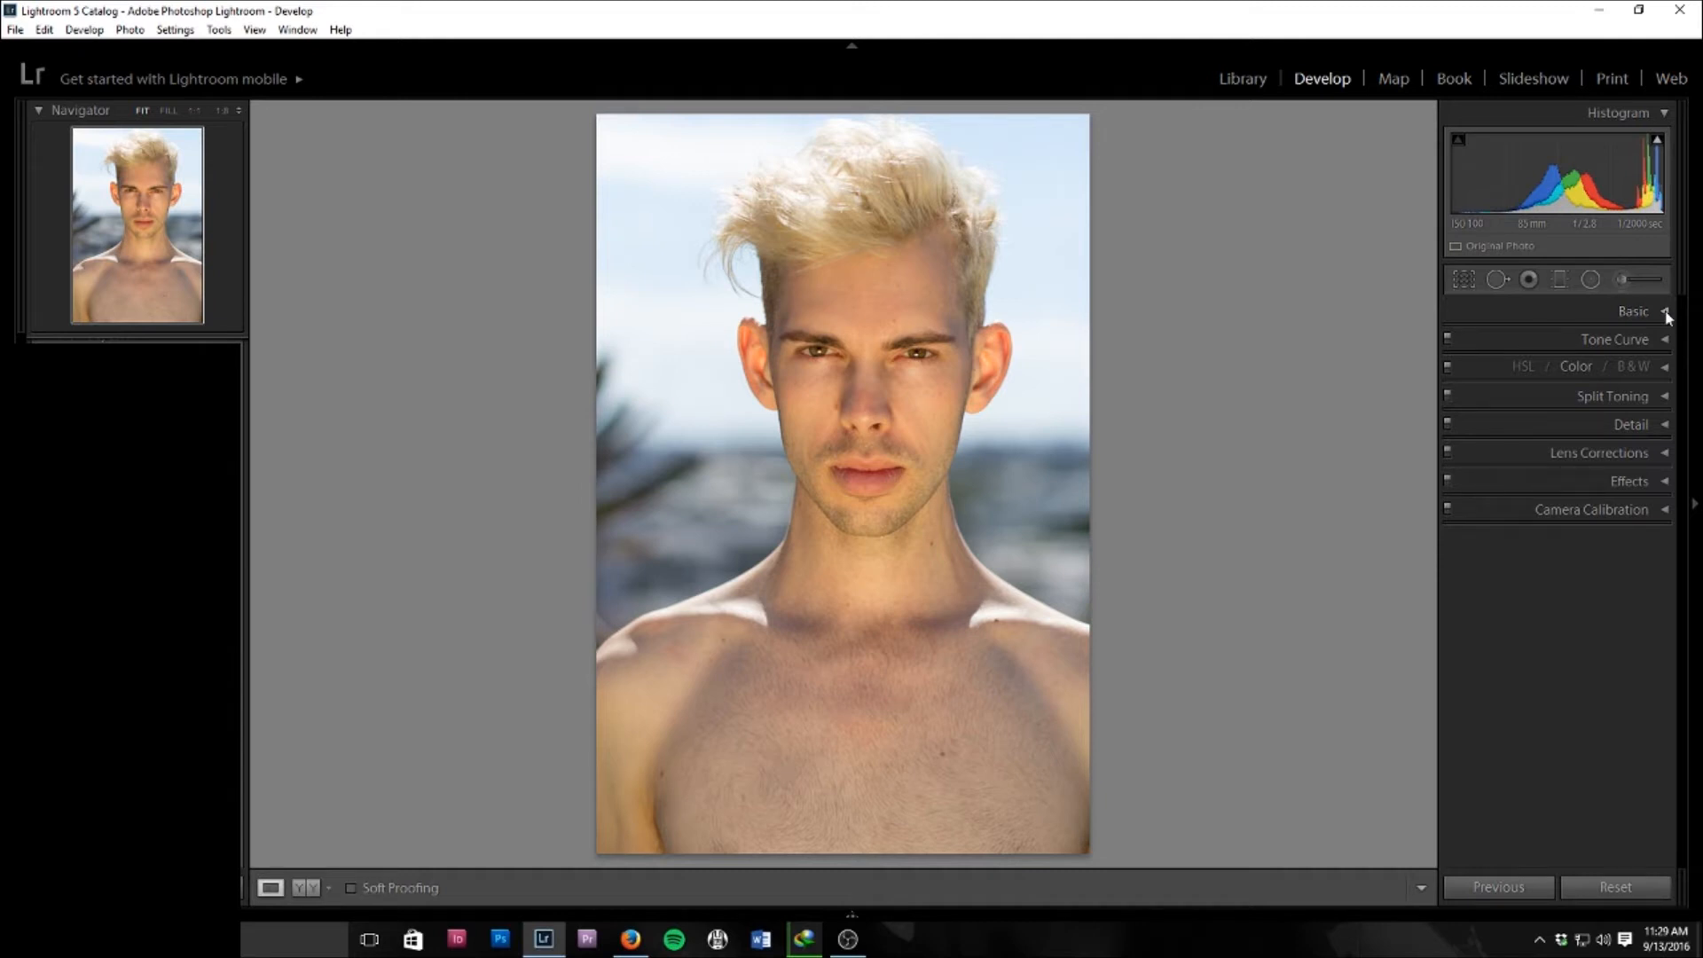
Begin cropping the portrait with the 4 x 5 / 8 x 10 aspect ratio.
click(1666, 316)
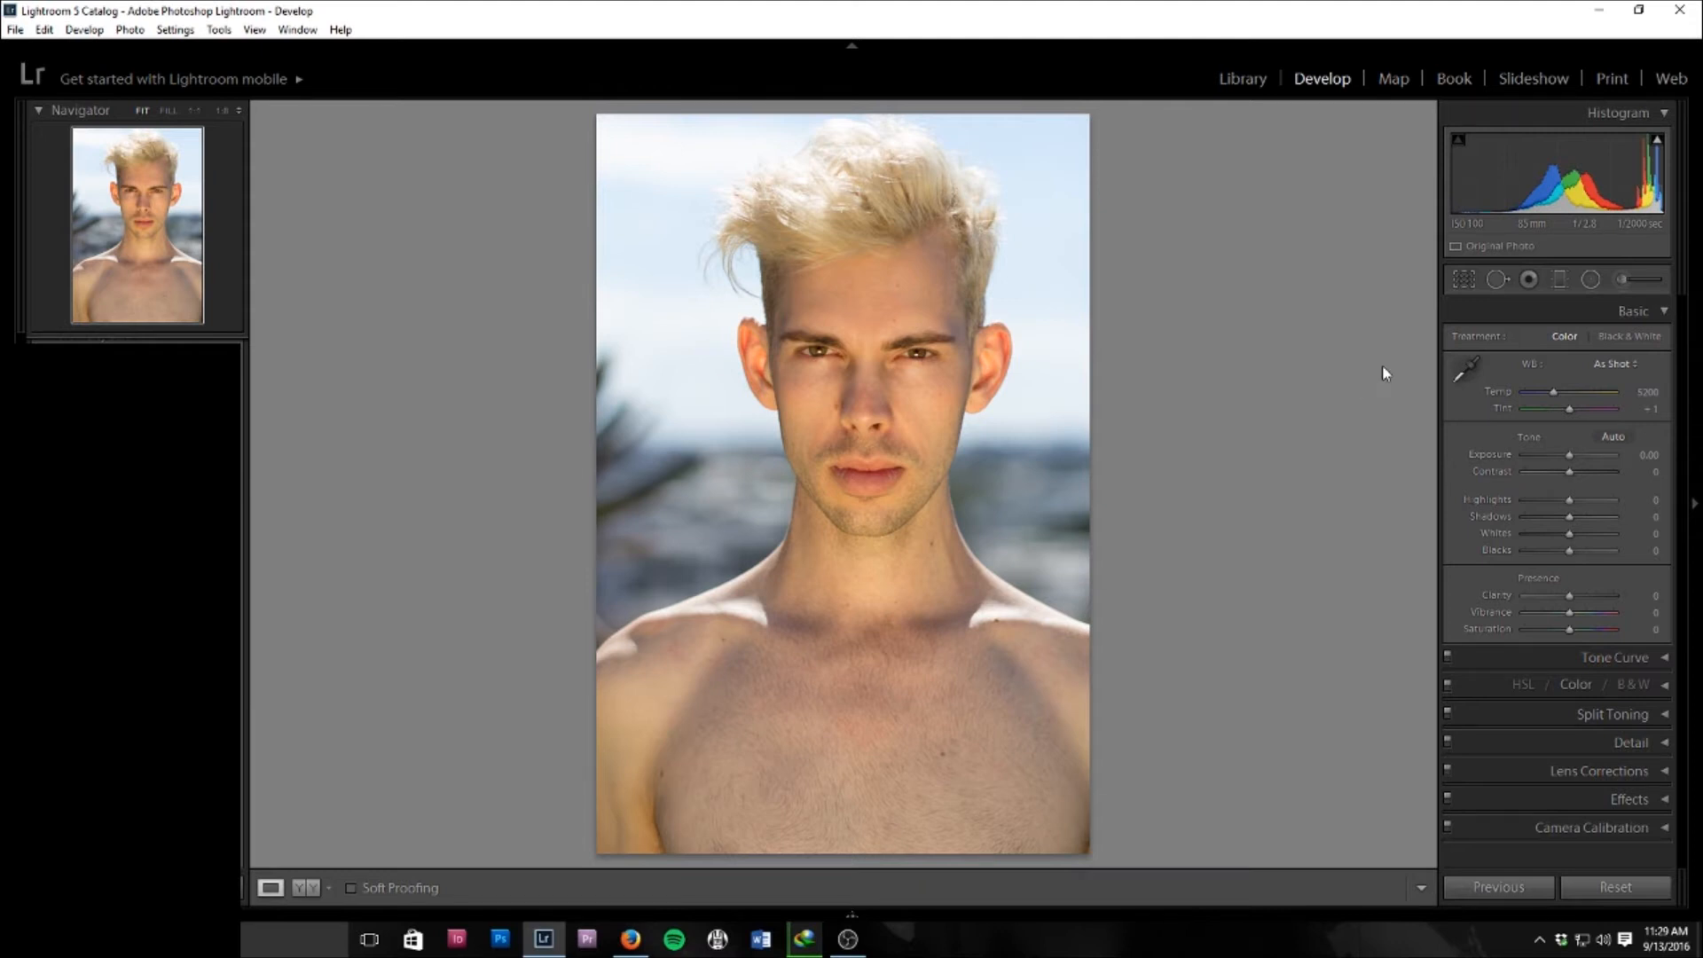
click(1465, 282)
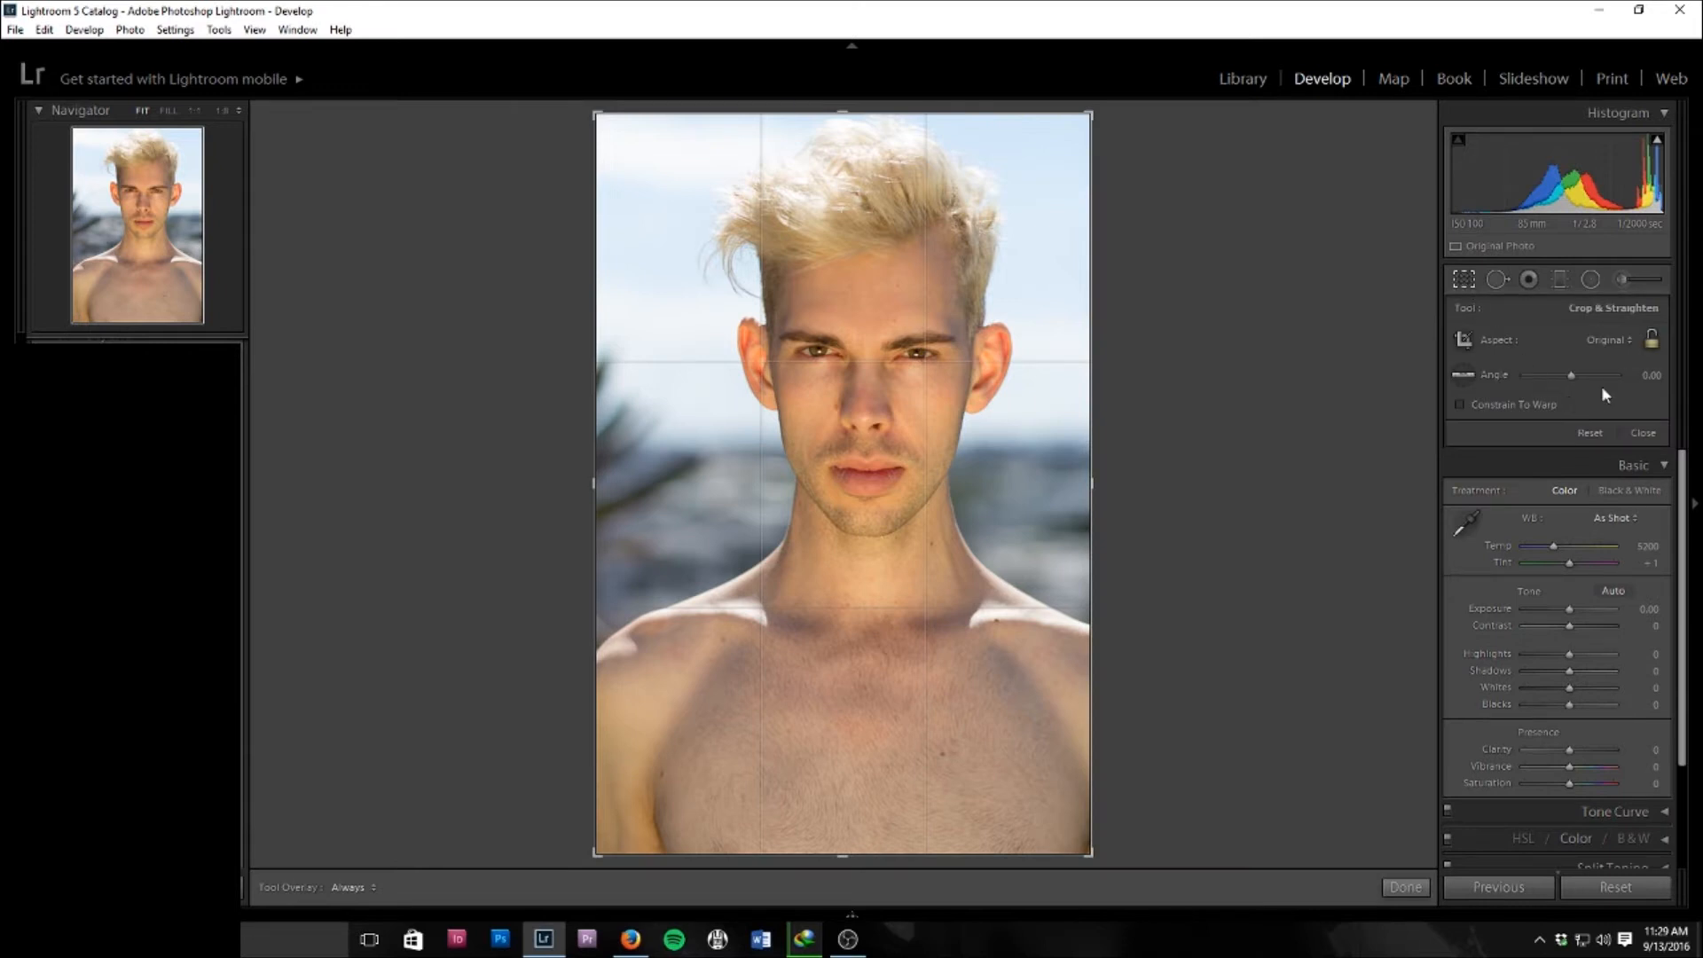
click(1627, 341)
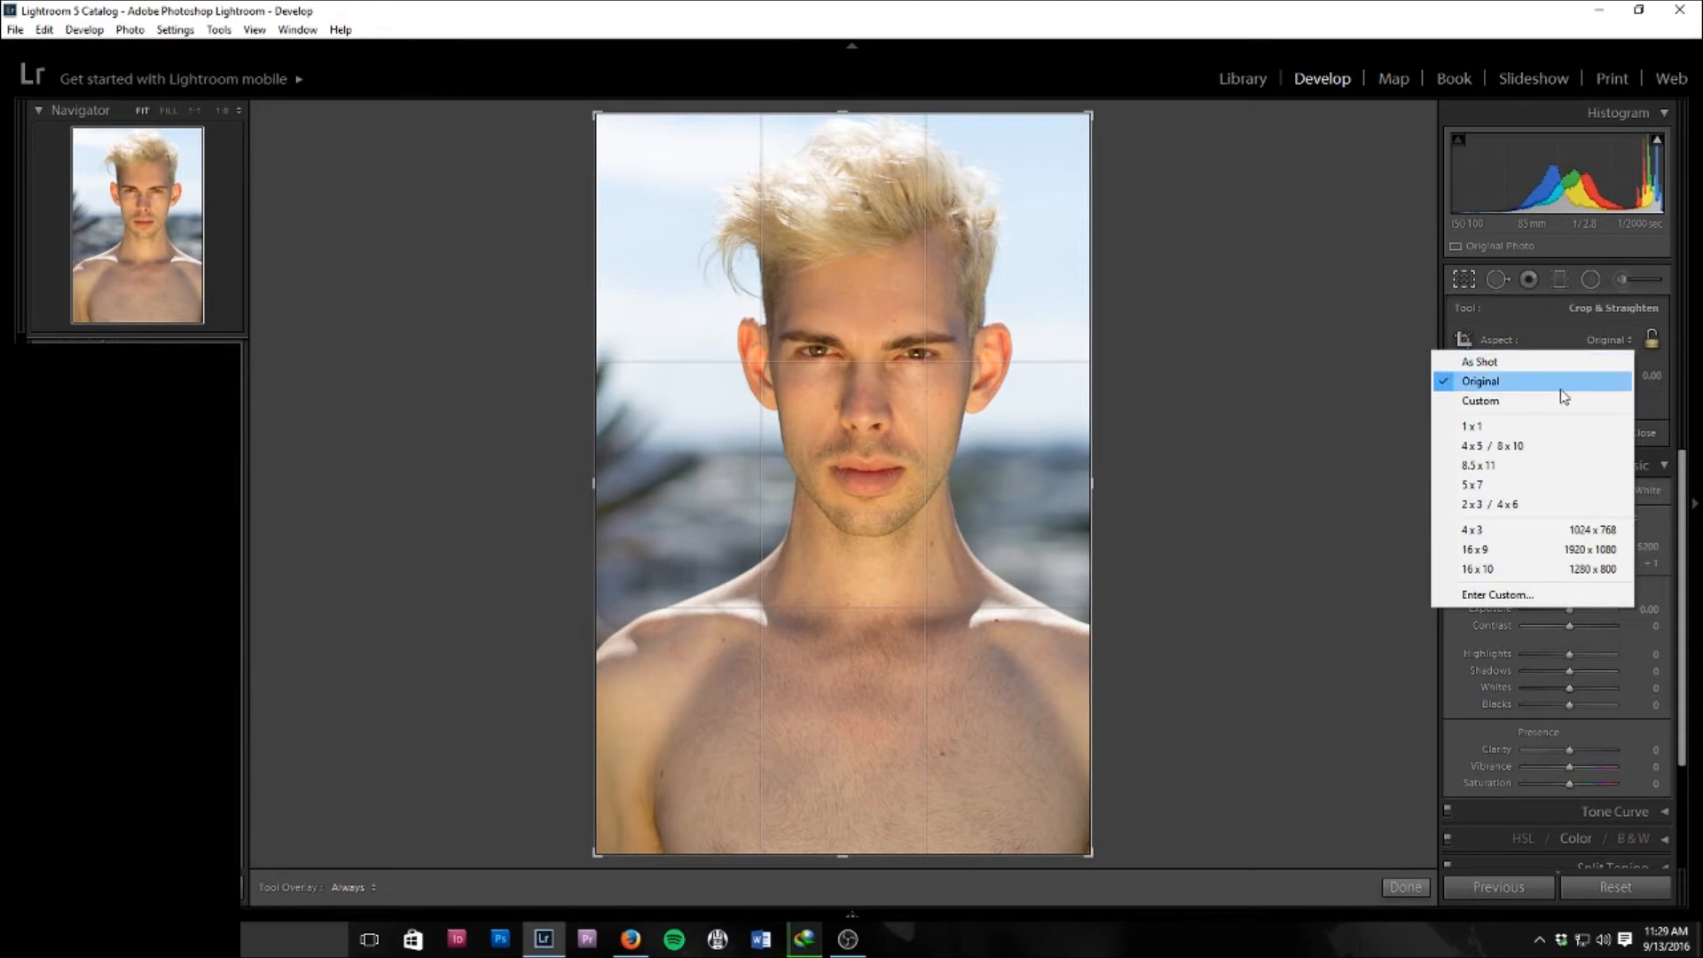
click(1517, 448)
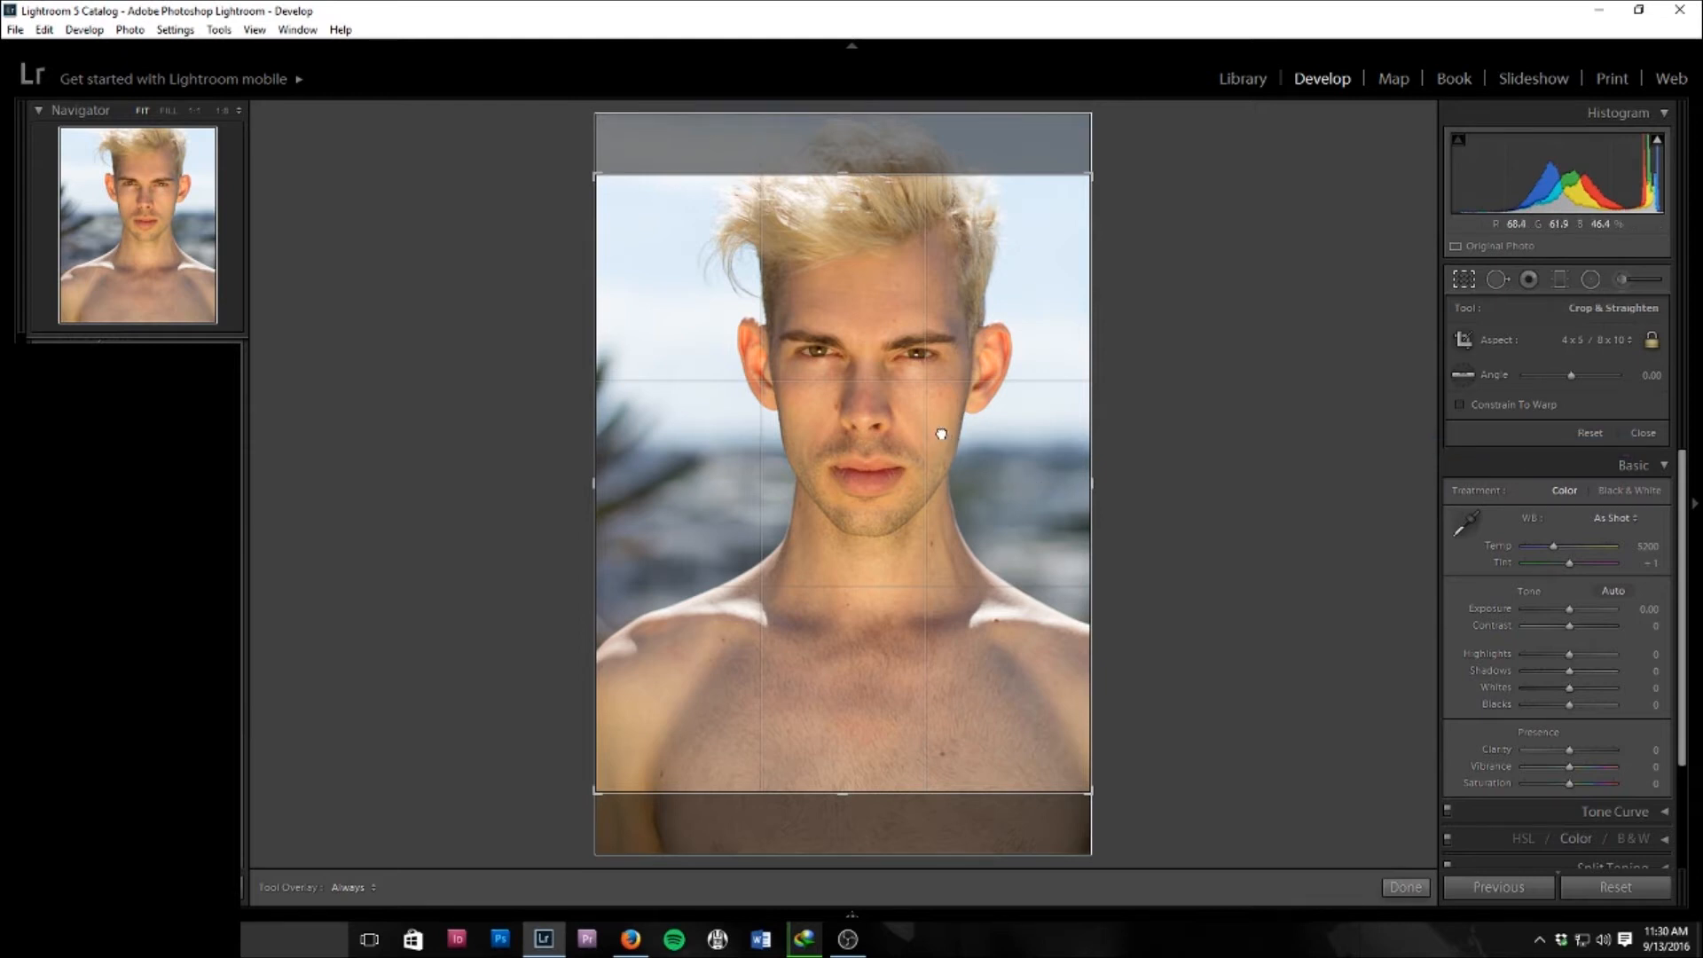
Tighten the crop around the head and shoulders, centring the face with a little space above the hair, and apply it.
drag(940, 433, 933, 466)
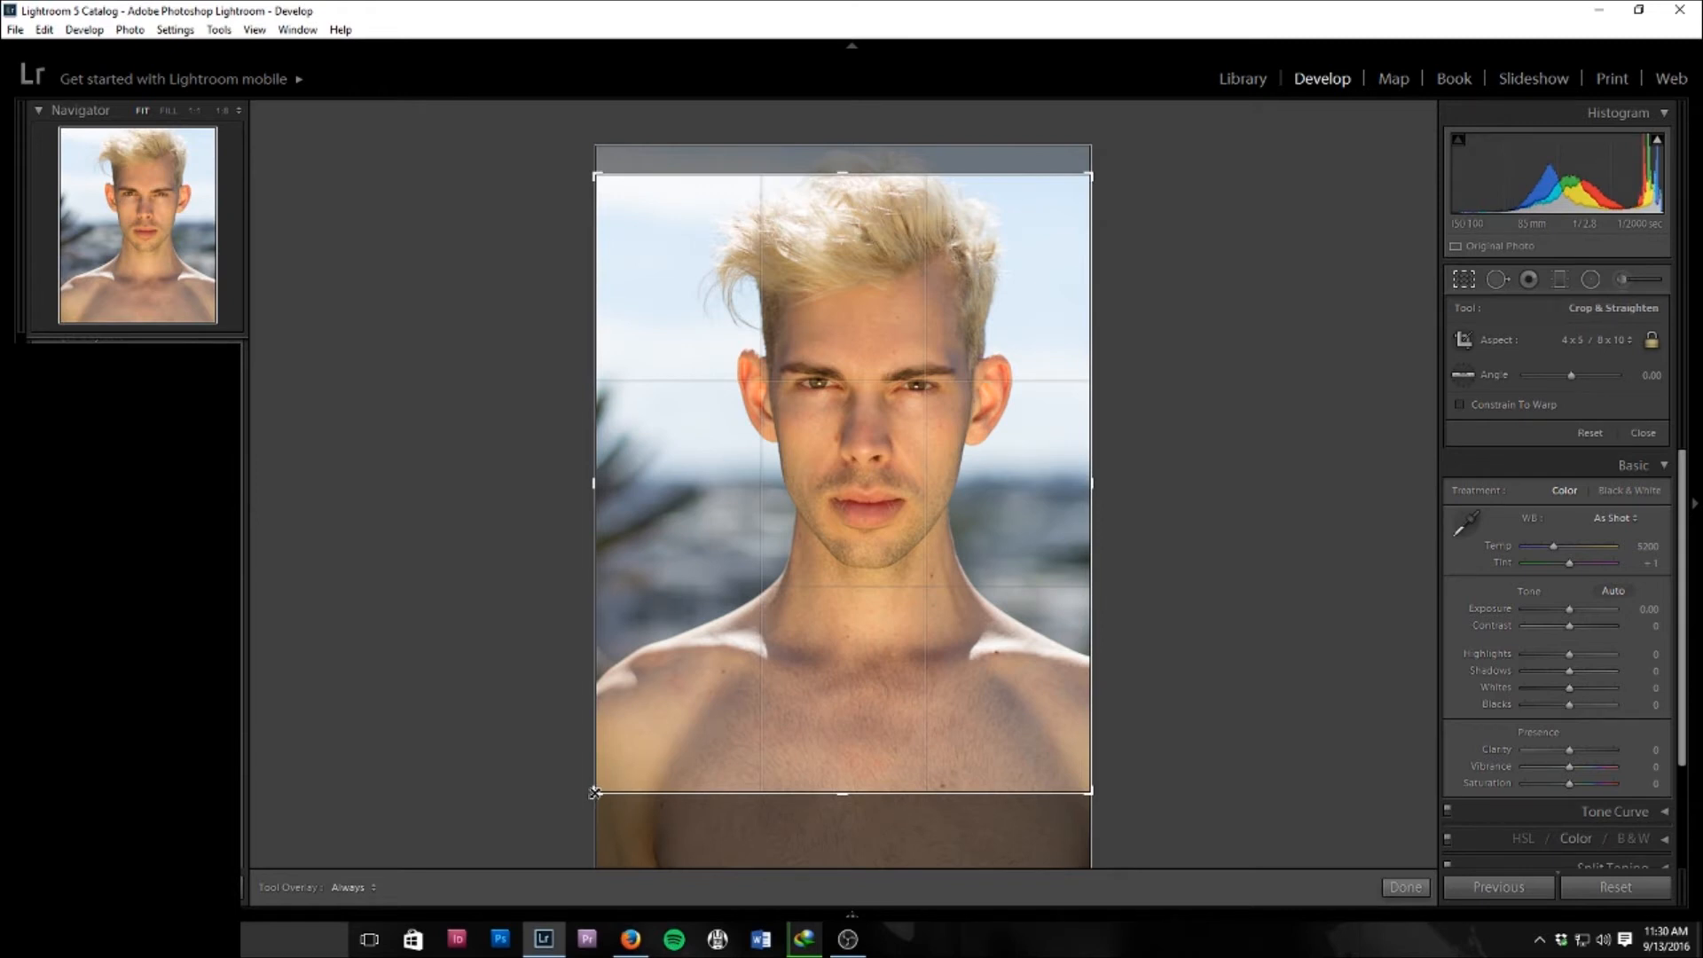
drag(593, 792, 612, 790)
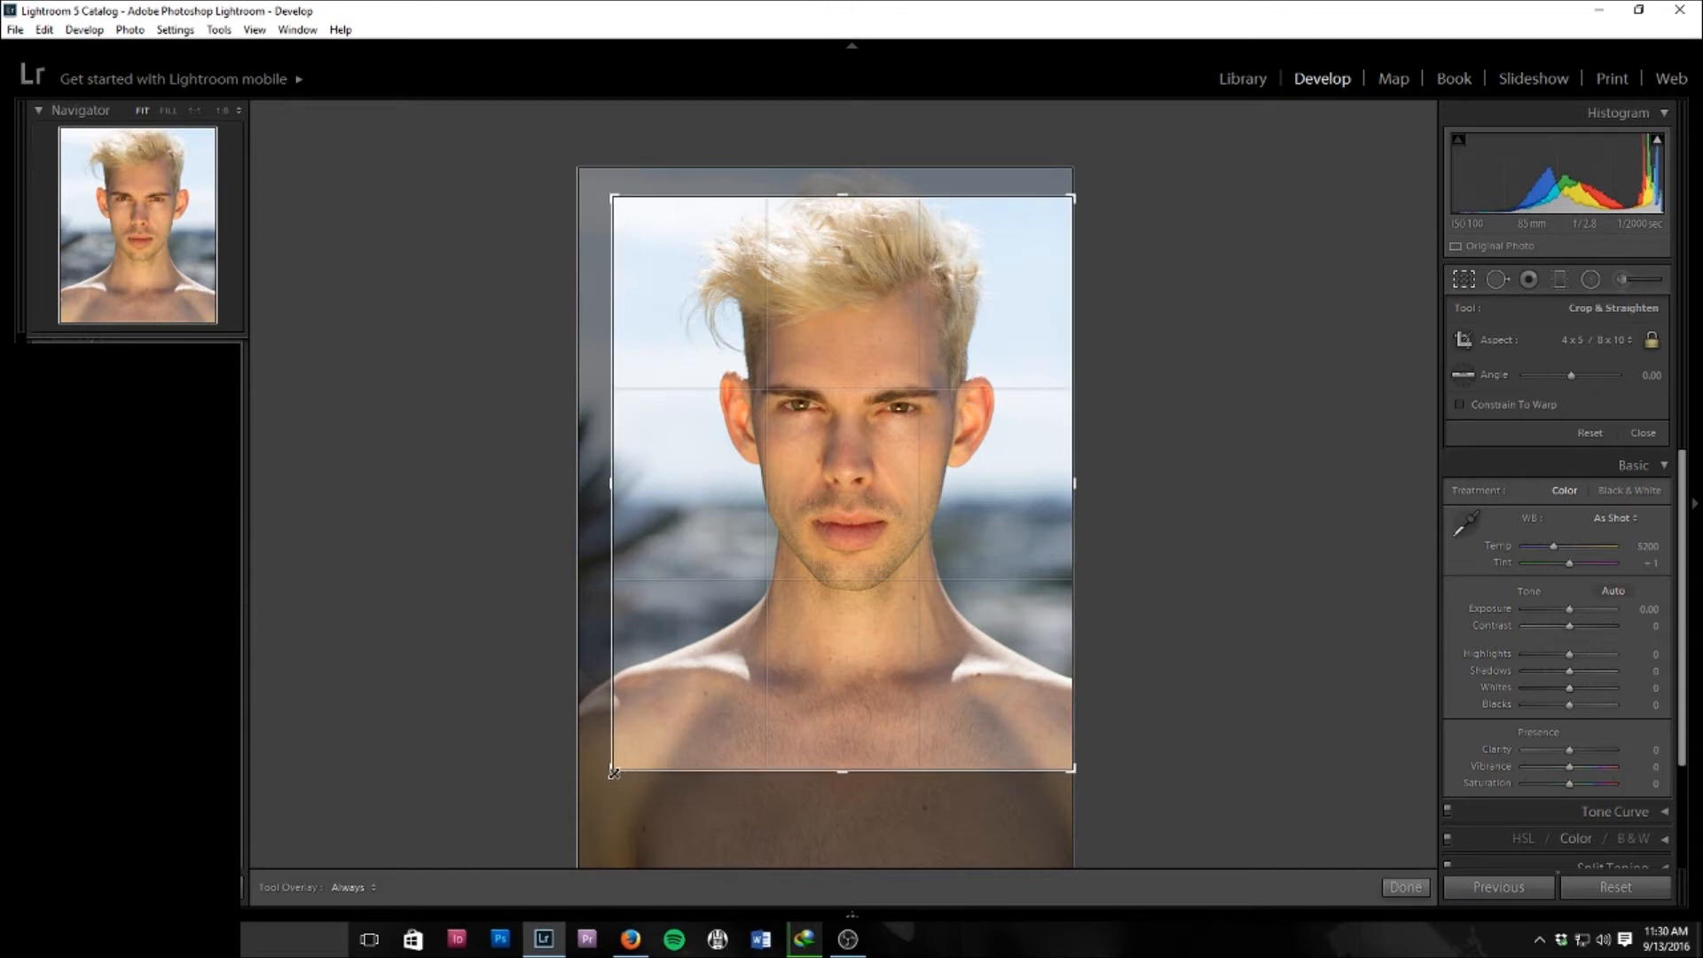
drag(613, 773, 623, 772)
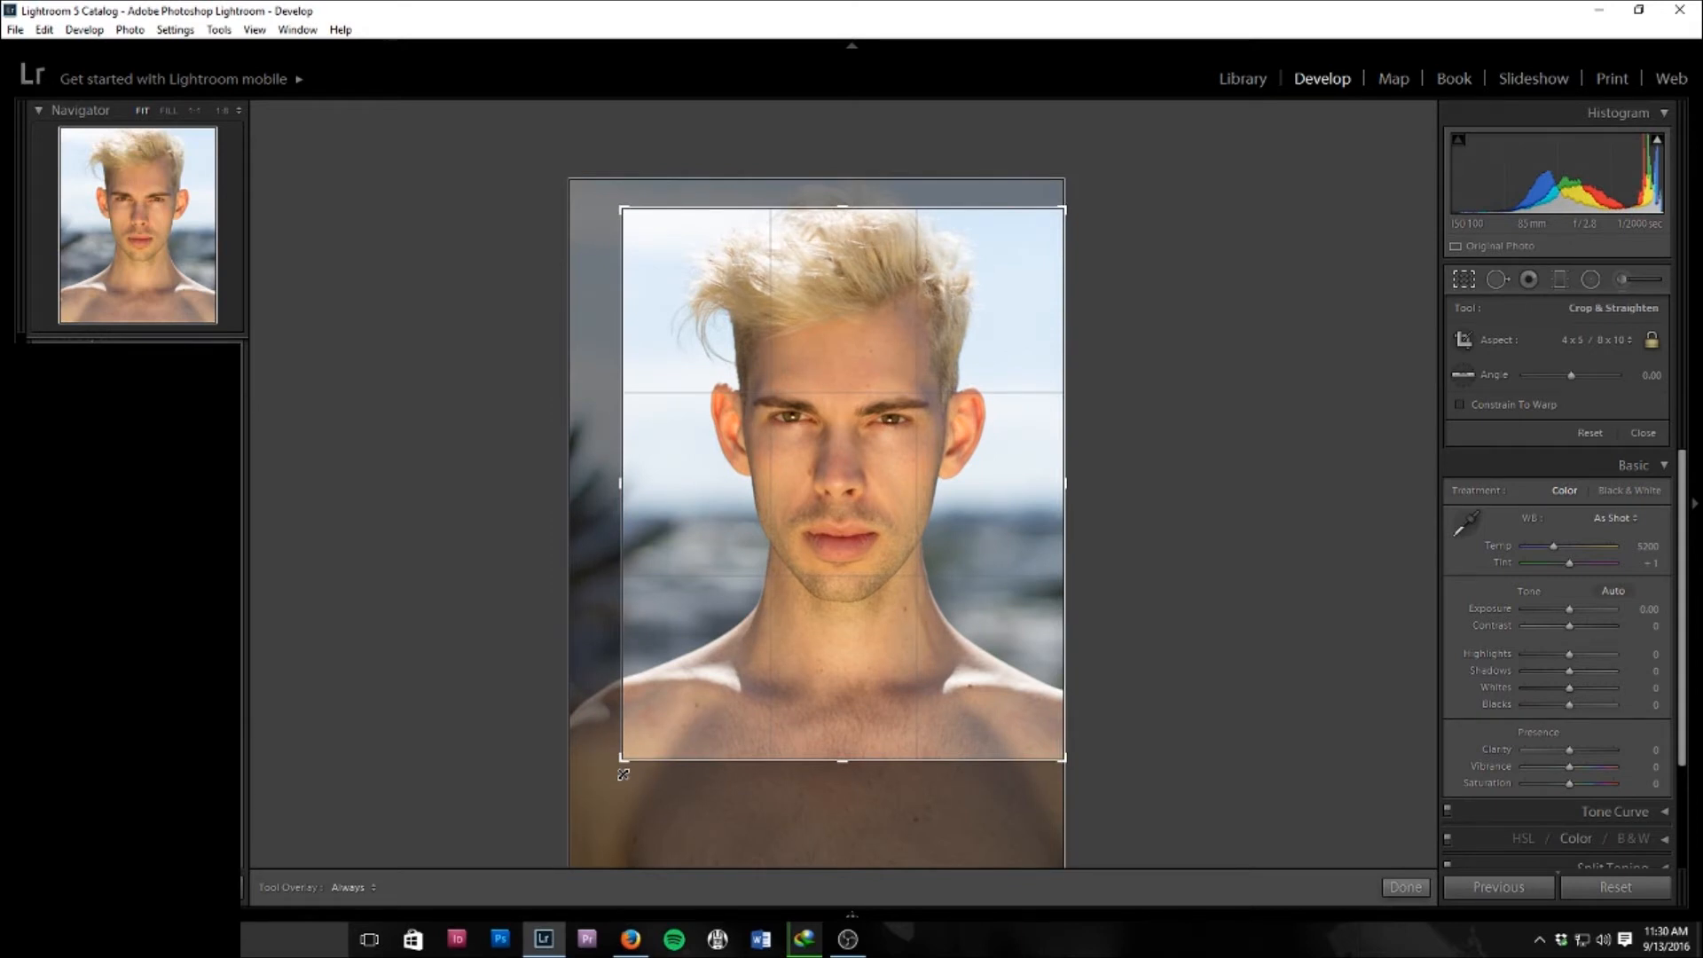
drag(623, 774, 621, 778)
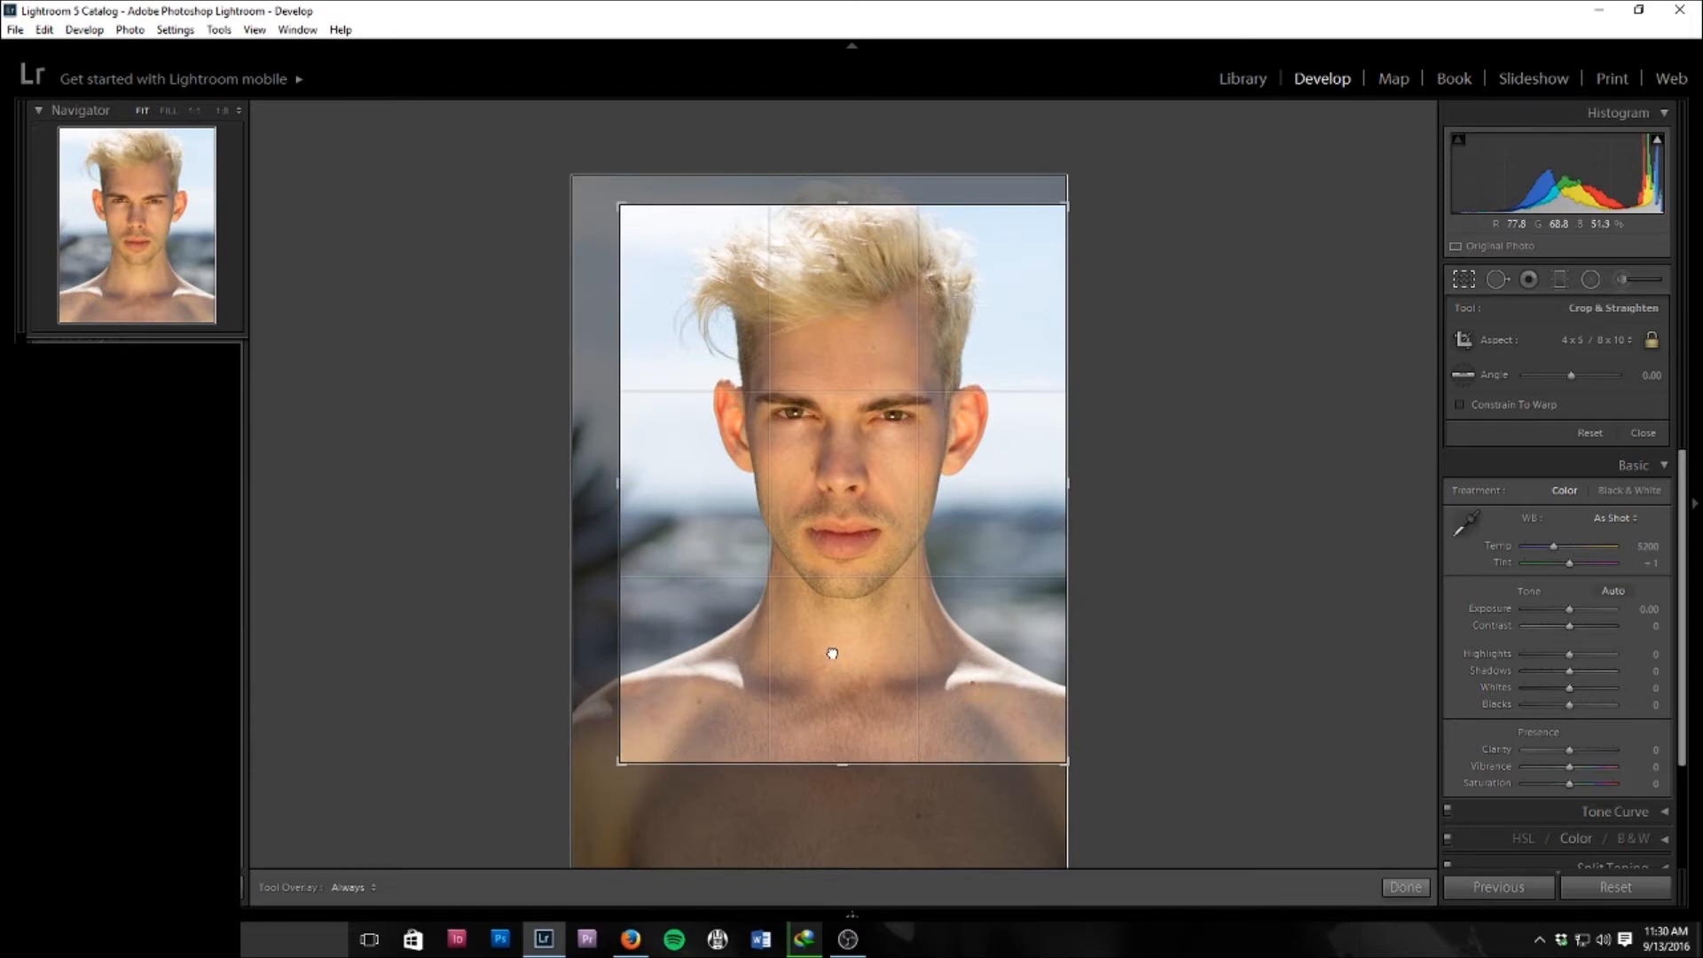
mouse_move(828, 653)
mouse_down()
mouse_move(854, 653)
mouse_move(817, 654)
mouse_up()
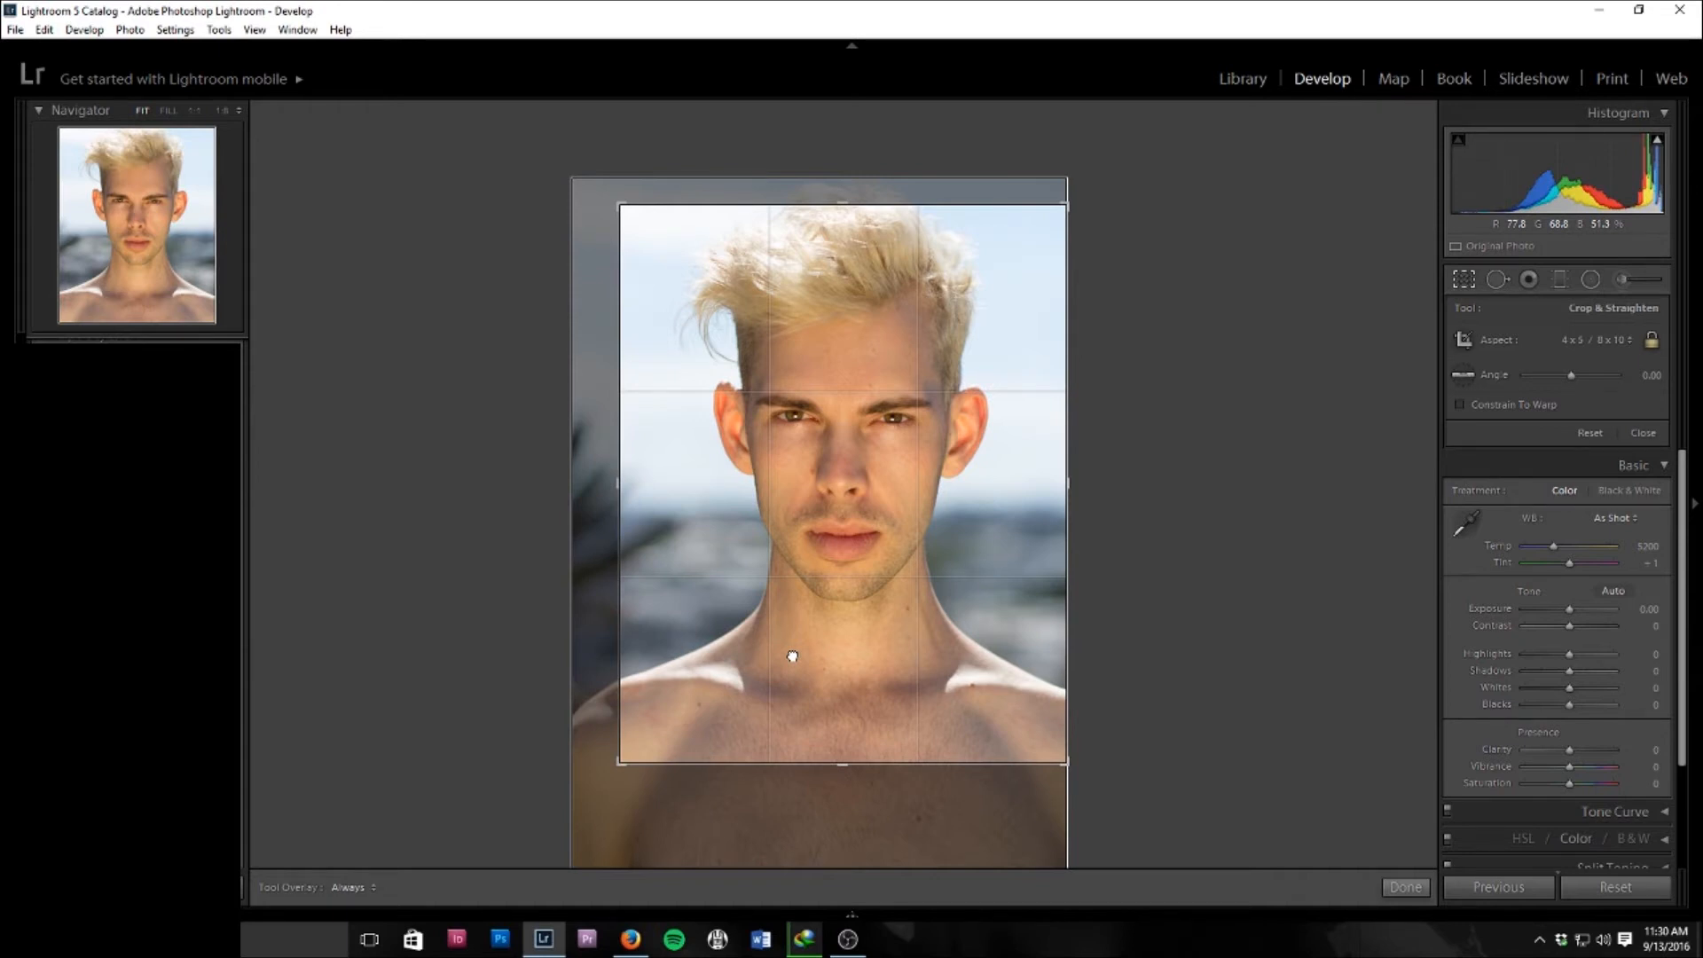
drag(792, 657, 794, 654)
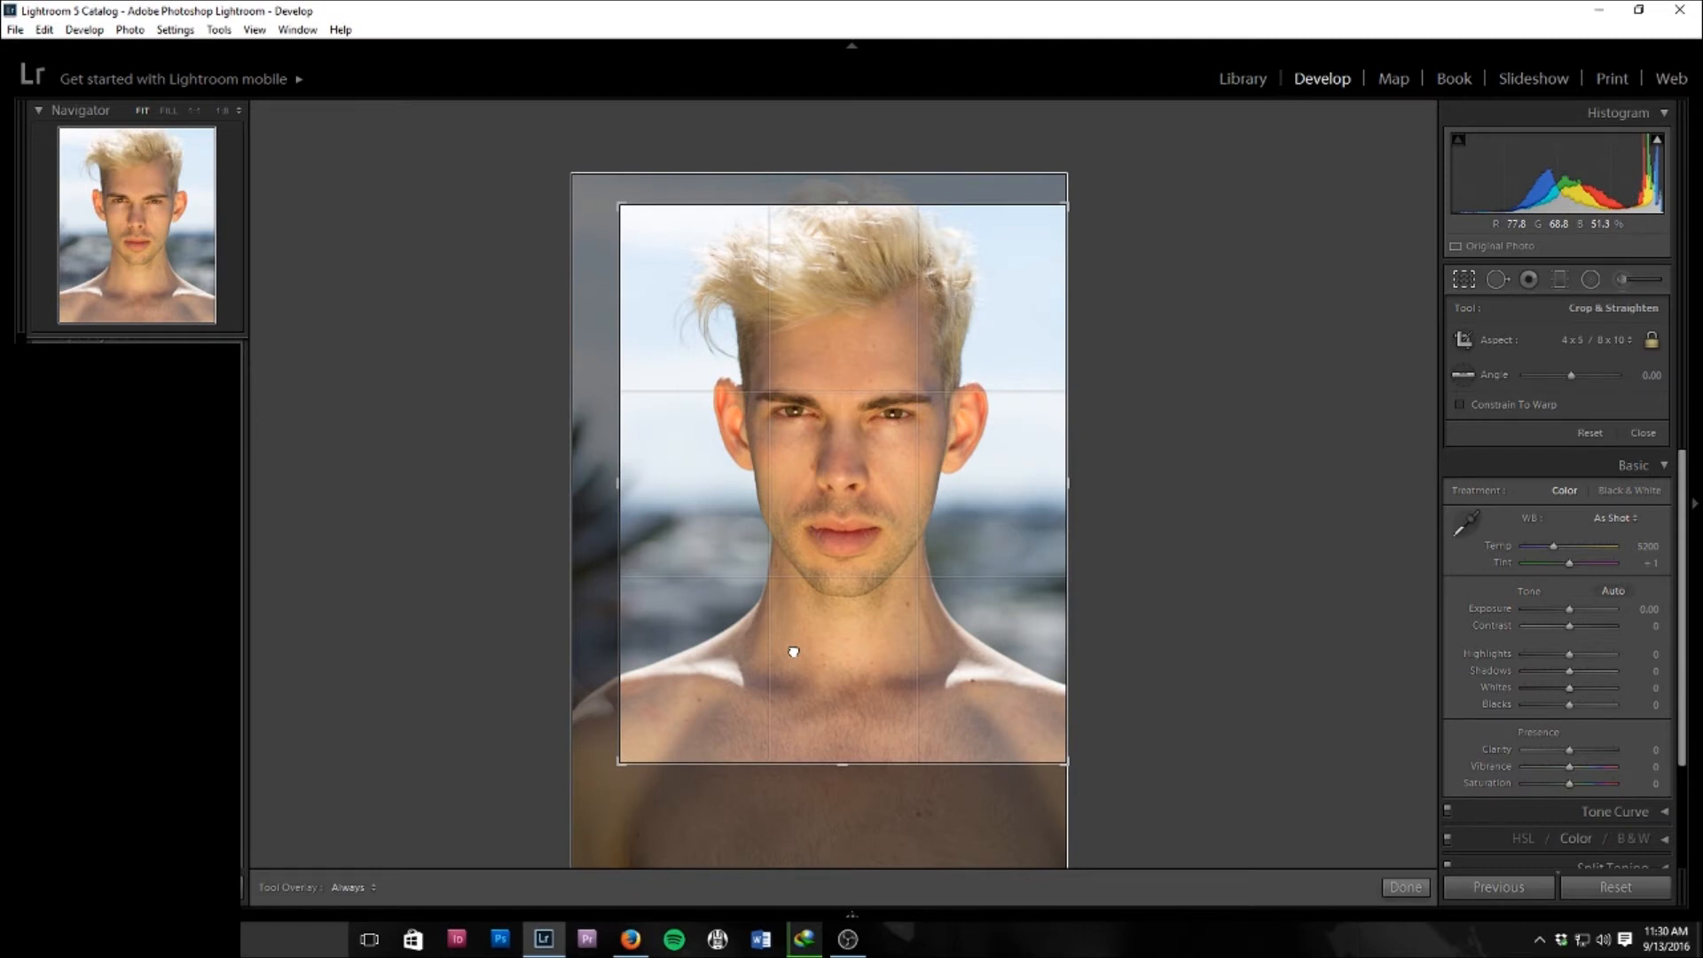
drag(793, 652, 793, 650)
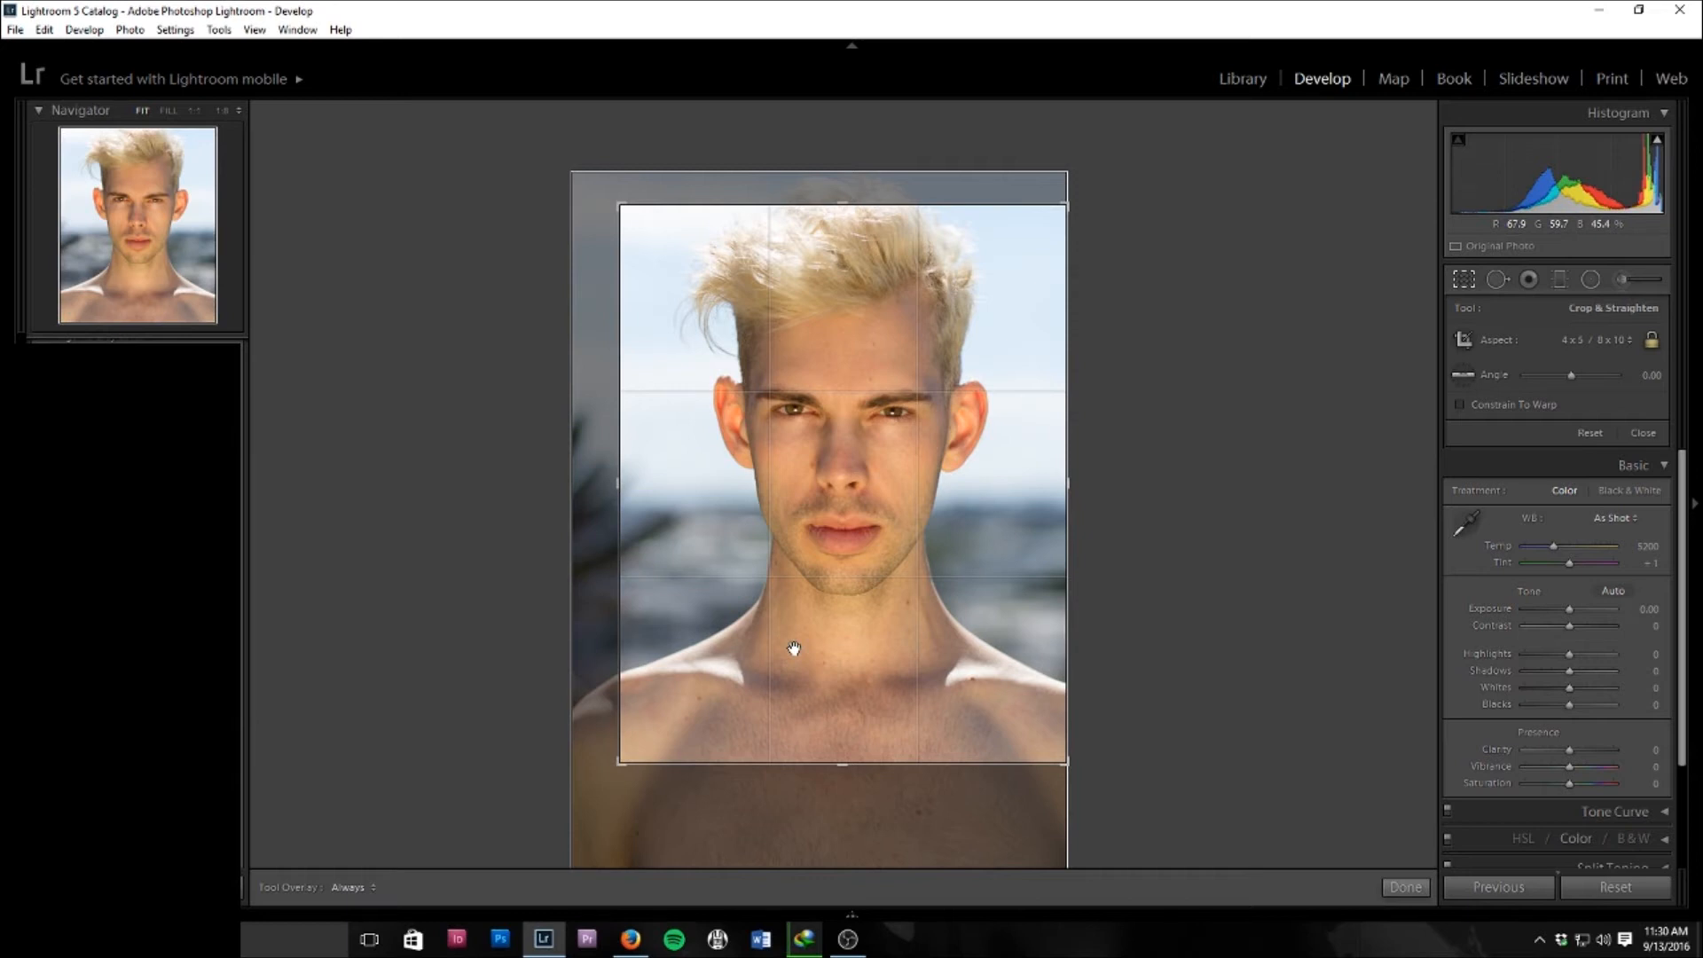
key(Return)
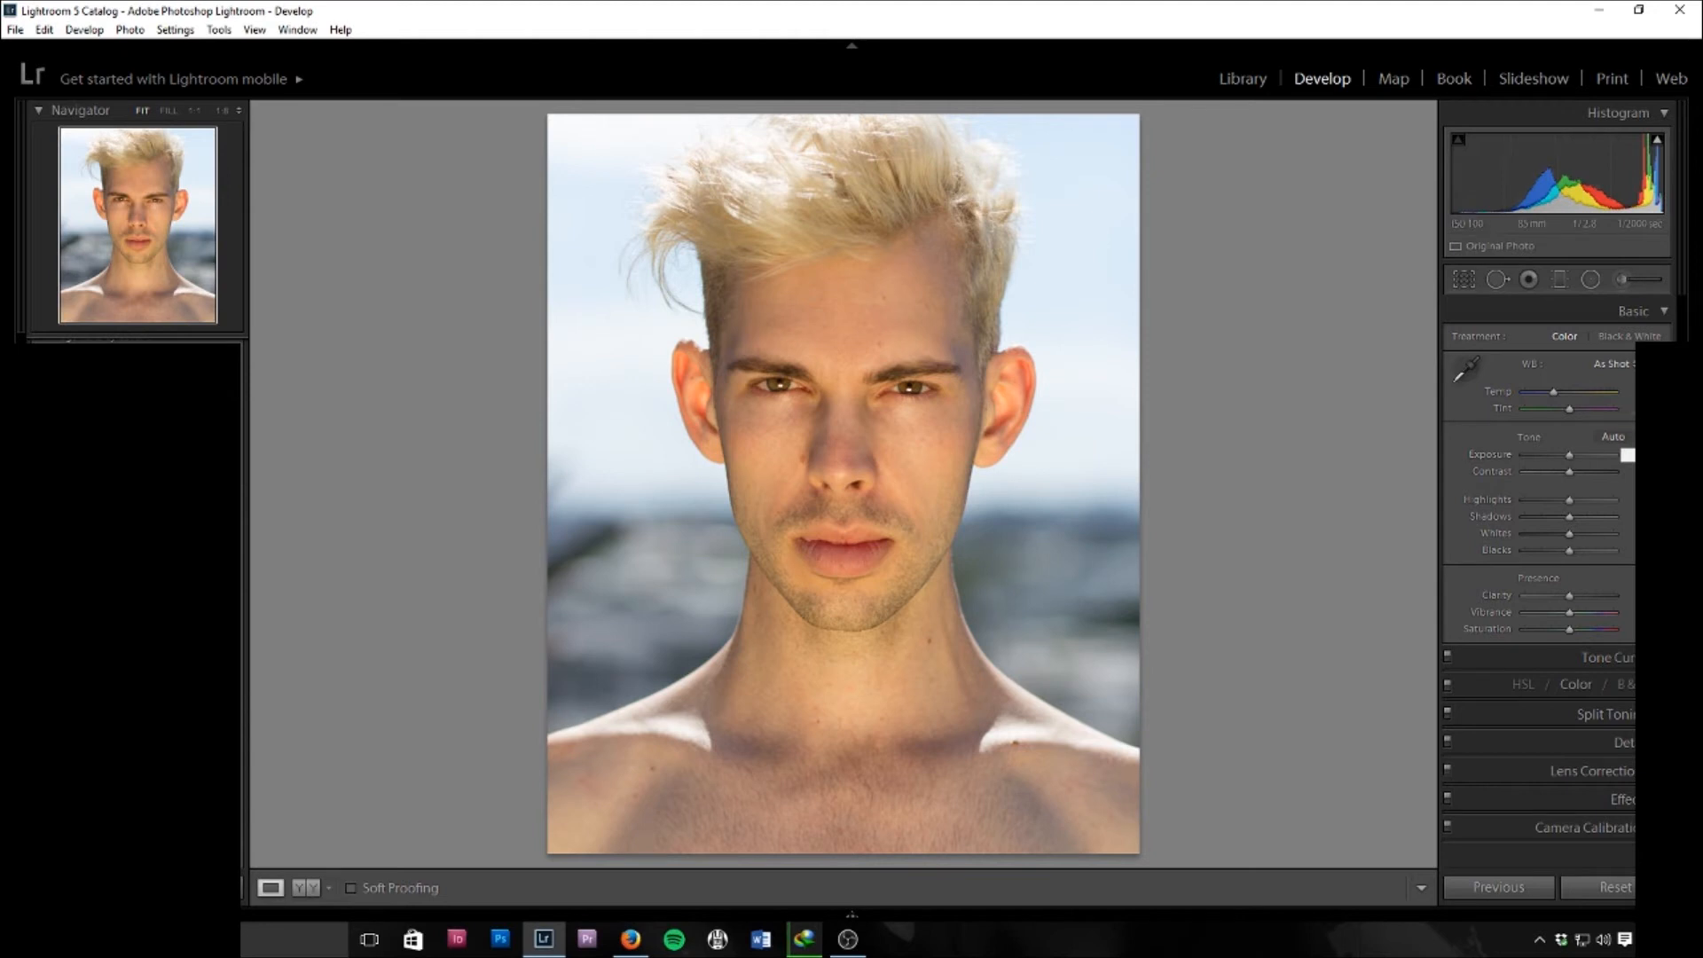
Convert the photo to black and white and raise the contrast slightly.
key(v)
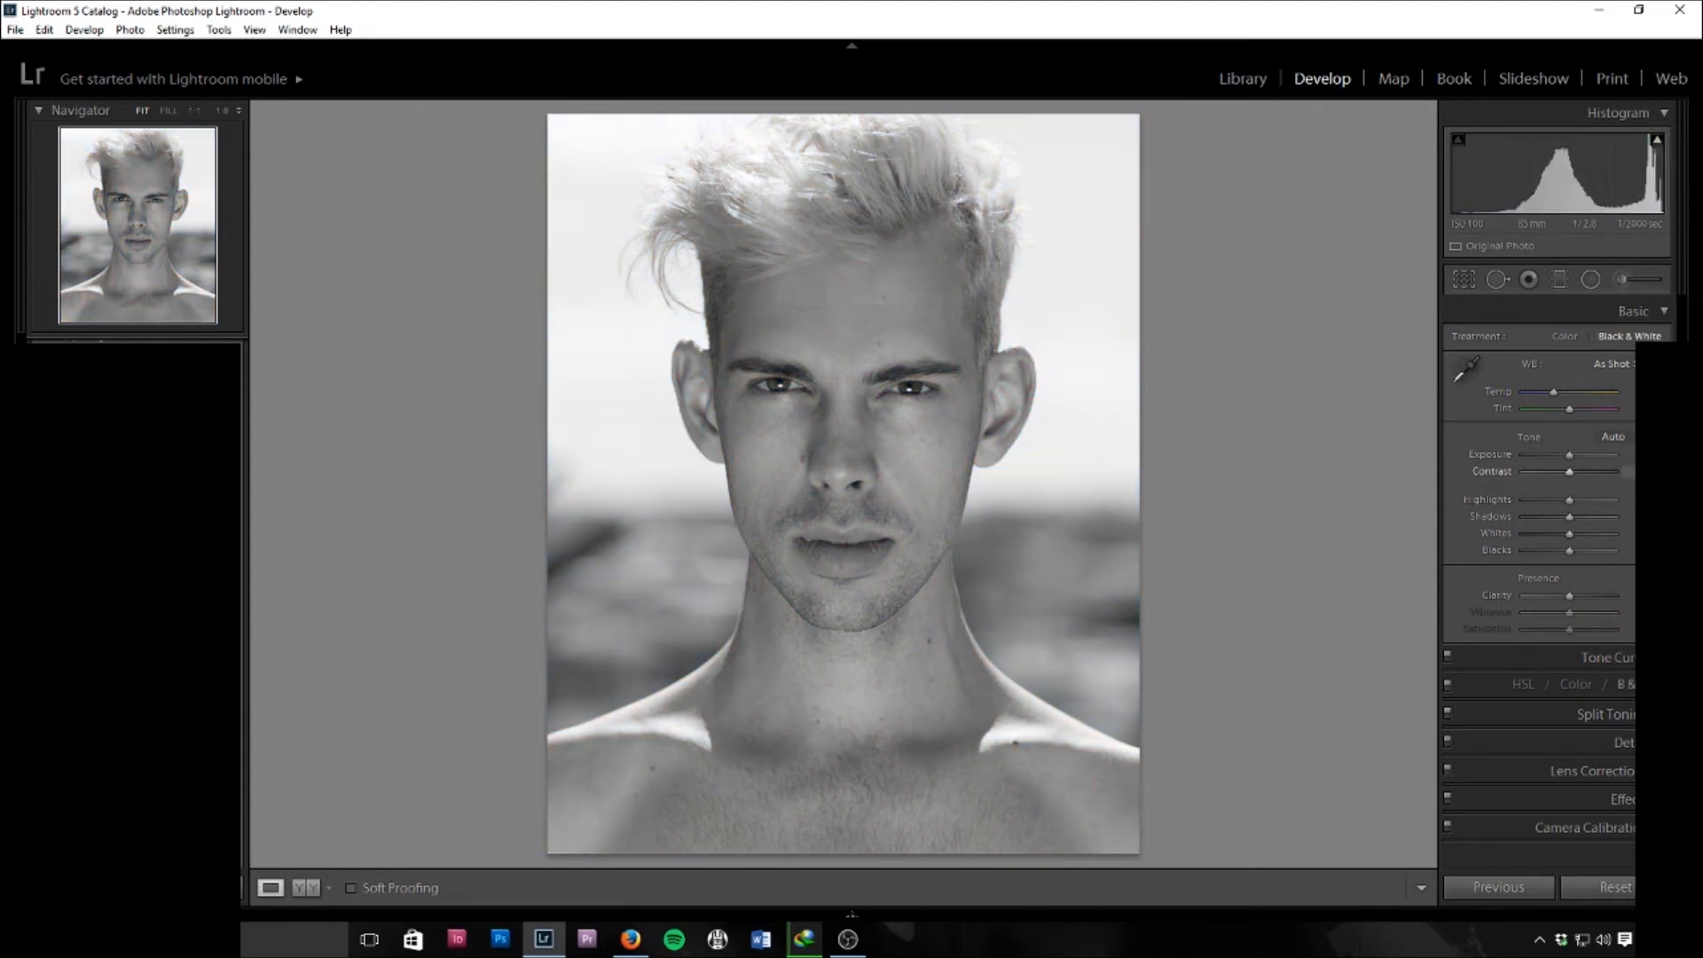
click(1627, 471)
text(5)
Set the photo's exposure to +0.20.
key(shift+Tab)
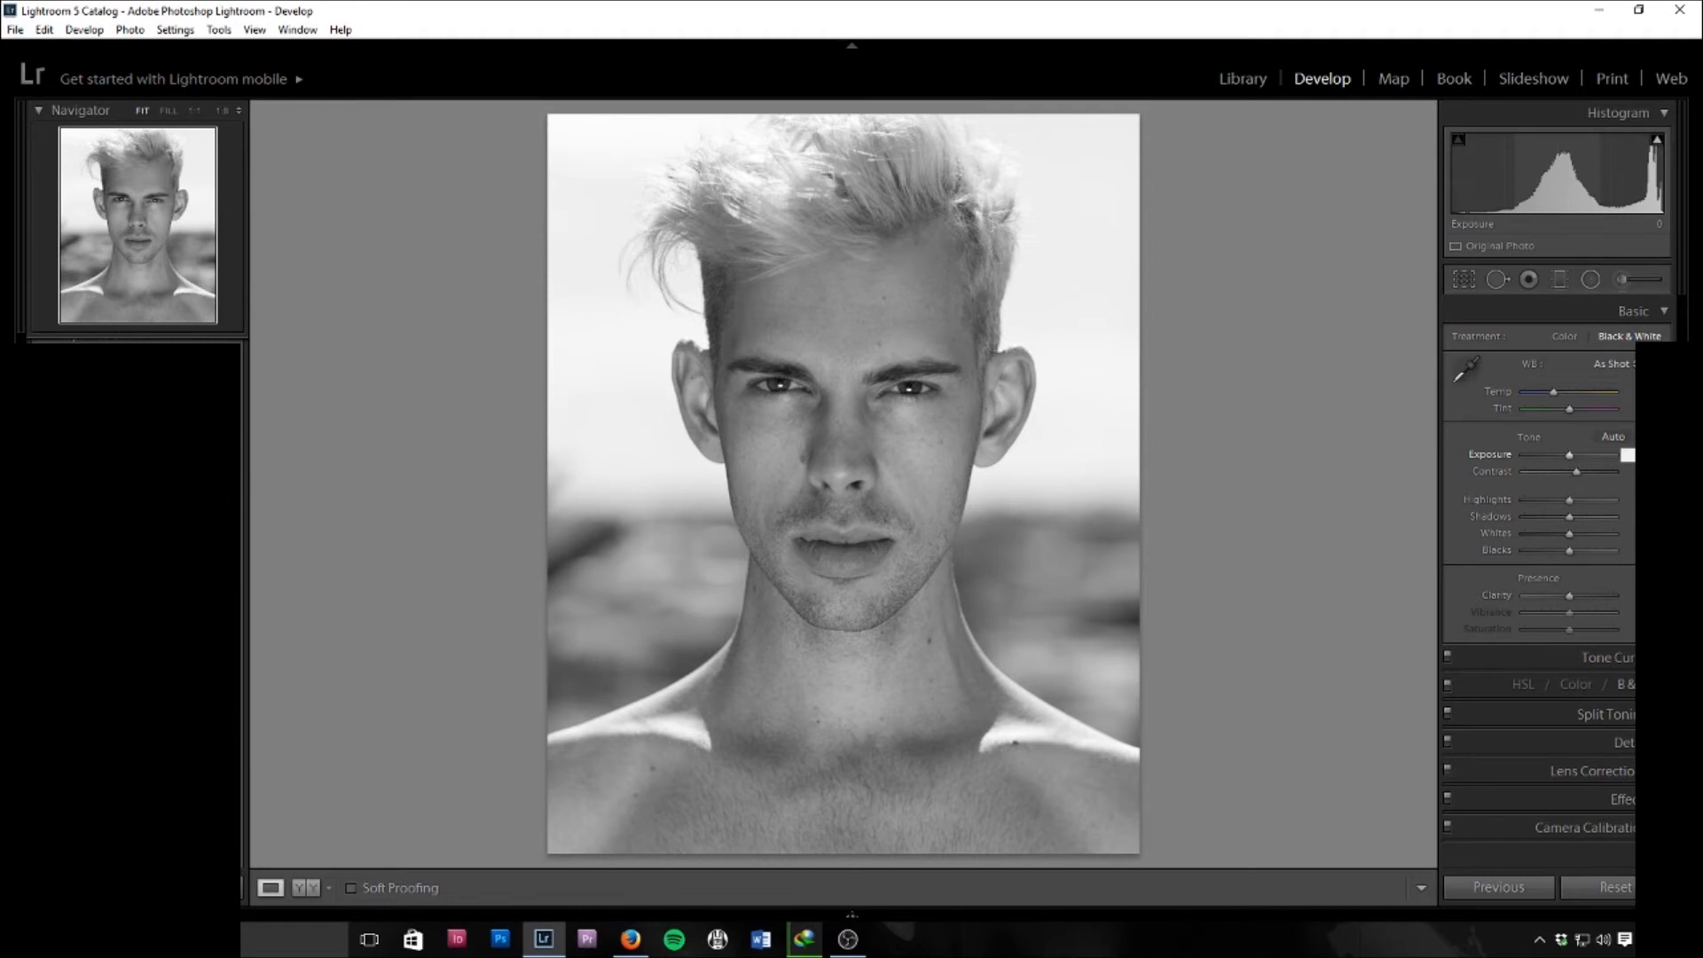
key(Up)
key(Up)
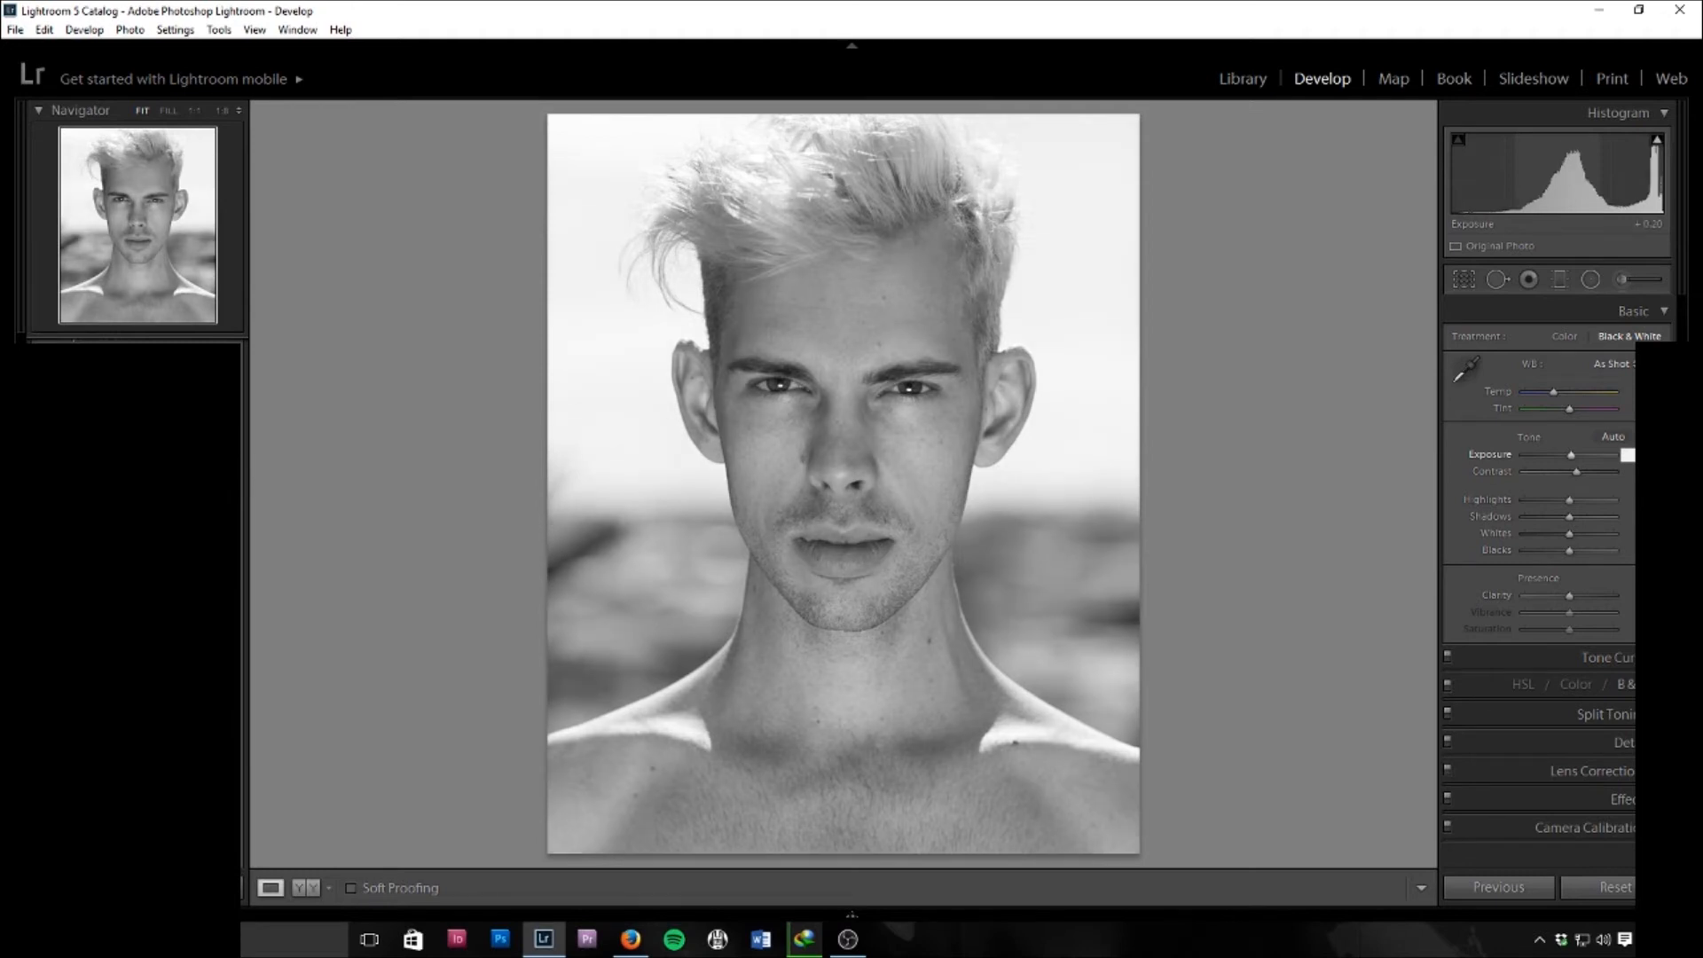
key(Return)
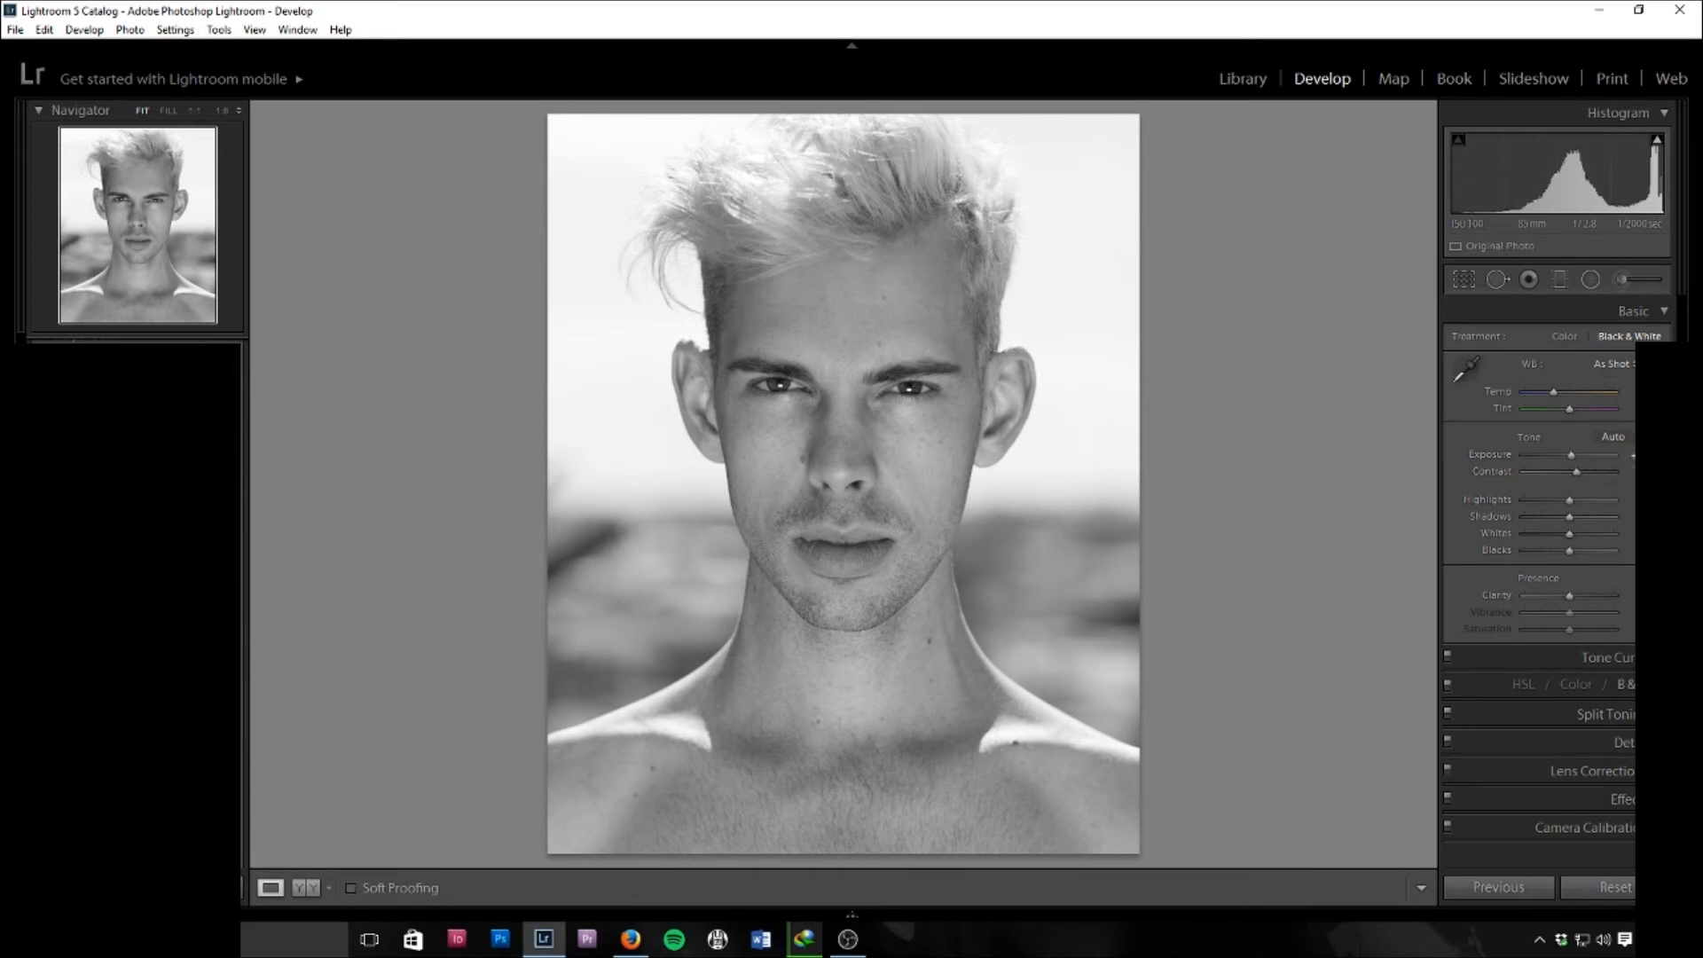
Set the basic tone highlights to +25 and the shadows to -7.
click(1627, 501)
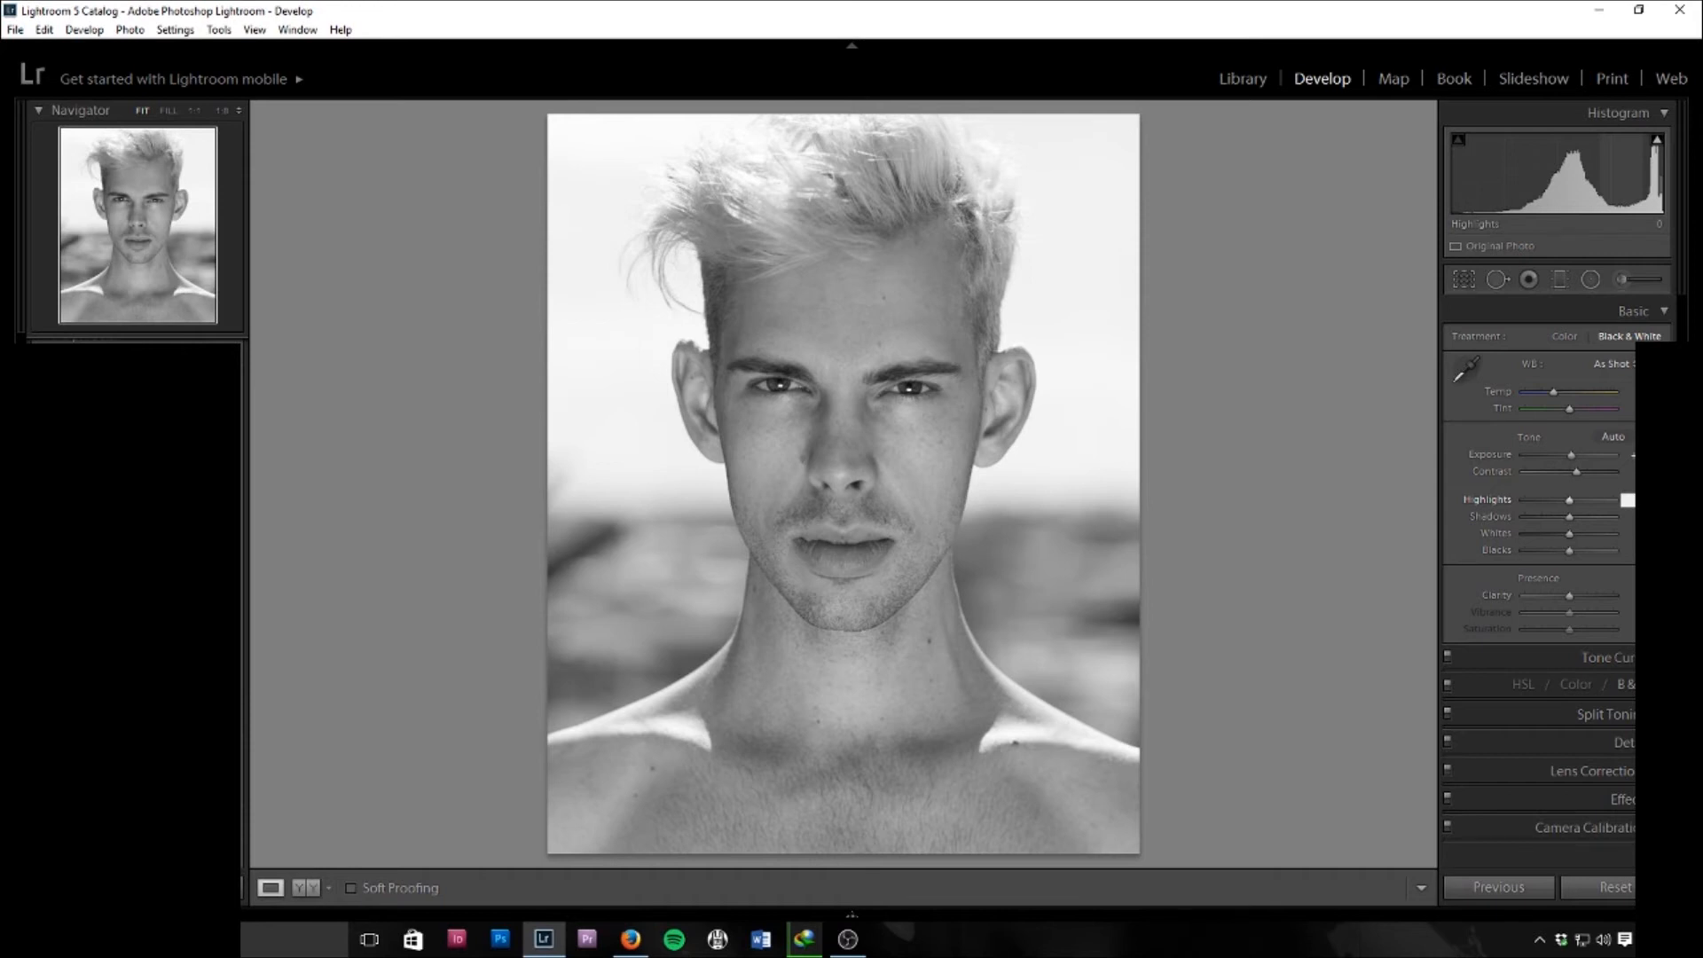
text(25)
key(Tab)
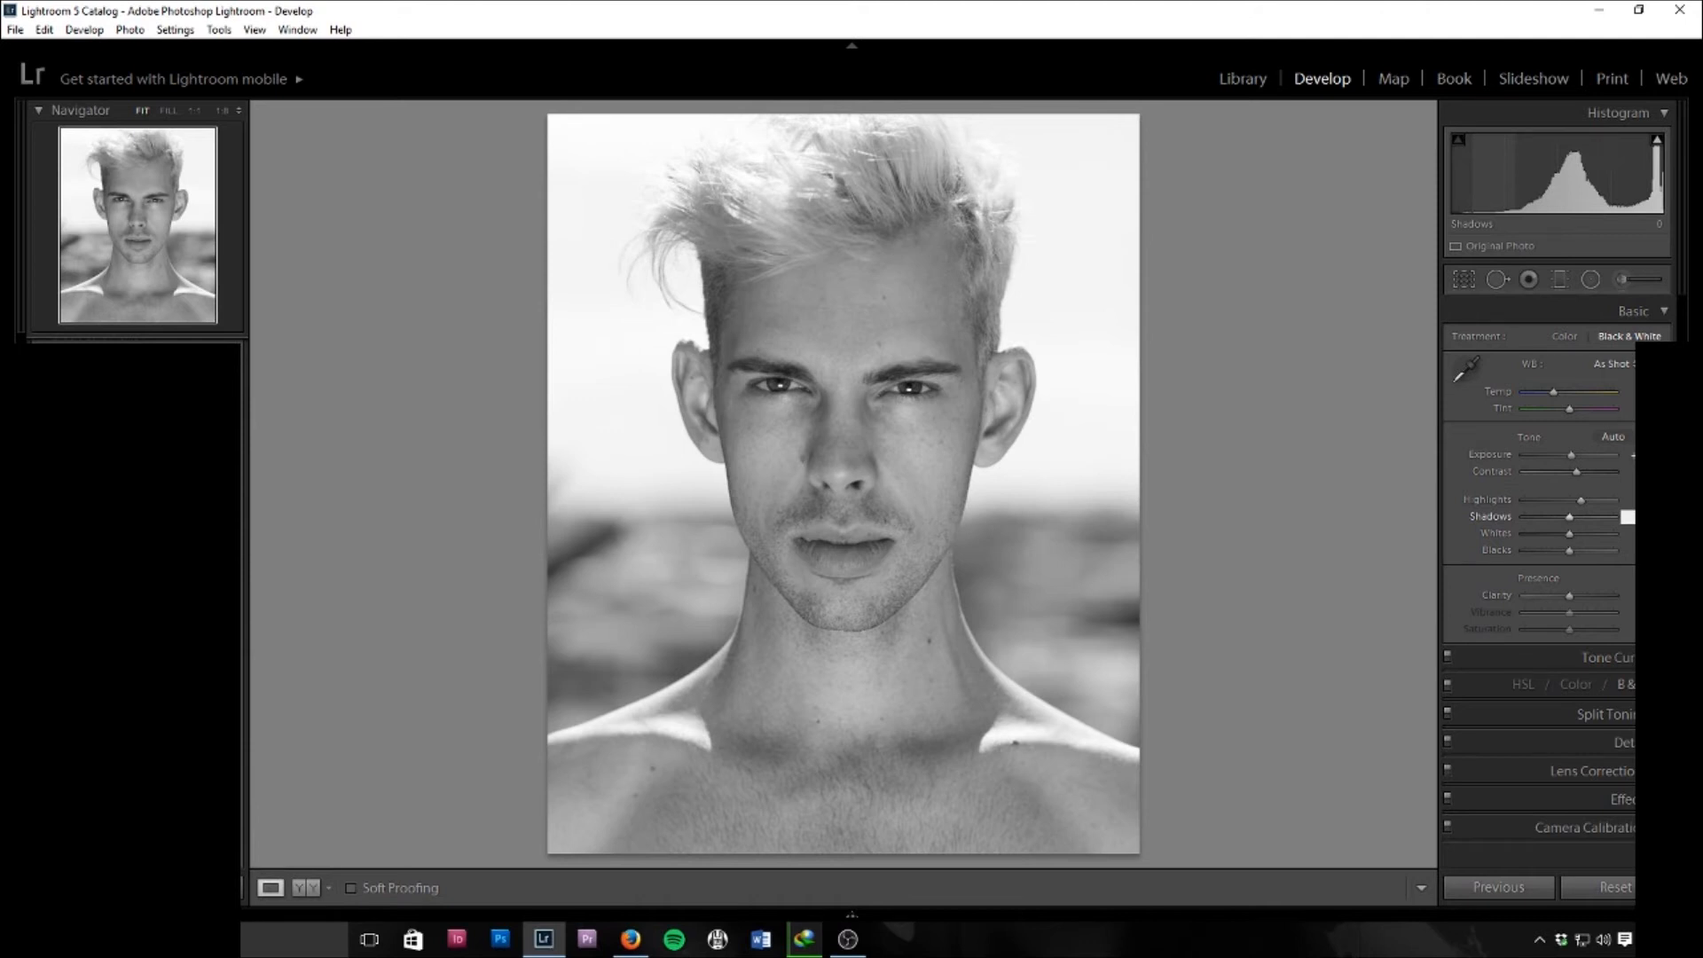
text(-7)
key(Tab)
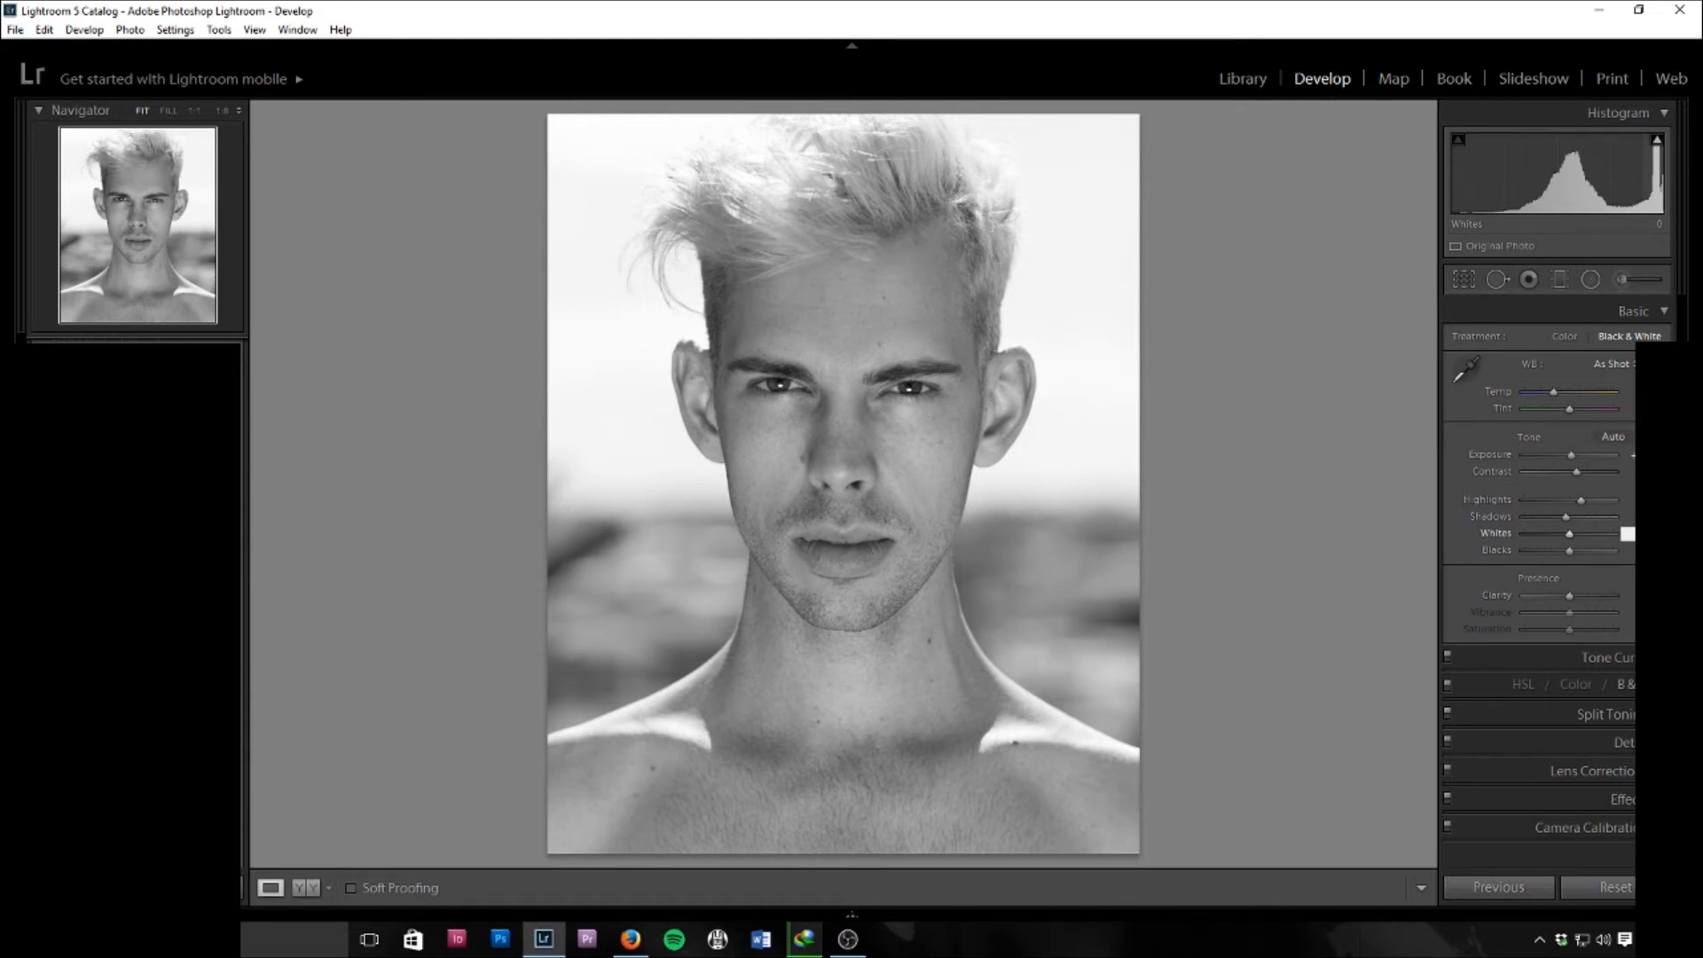
Set the whites to -25 and lower the blacks slightly.
text(-25)
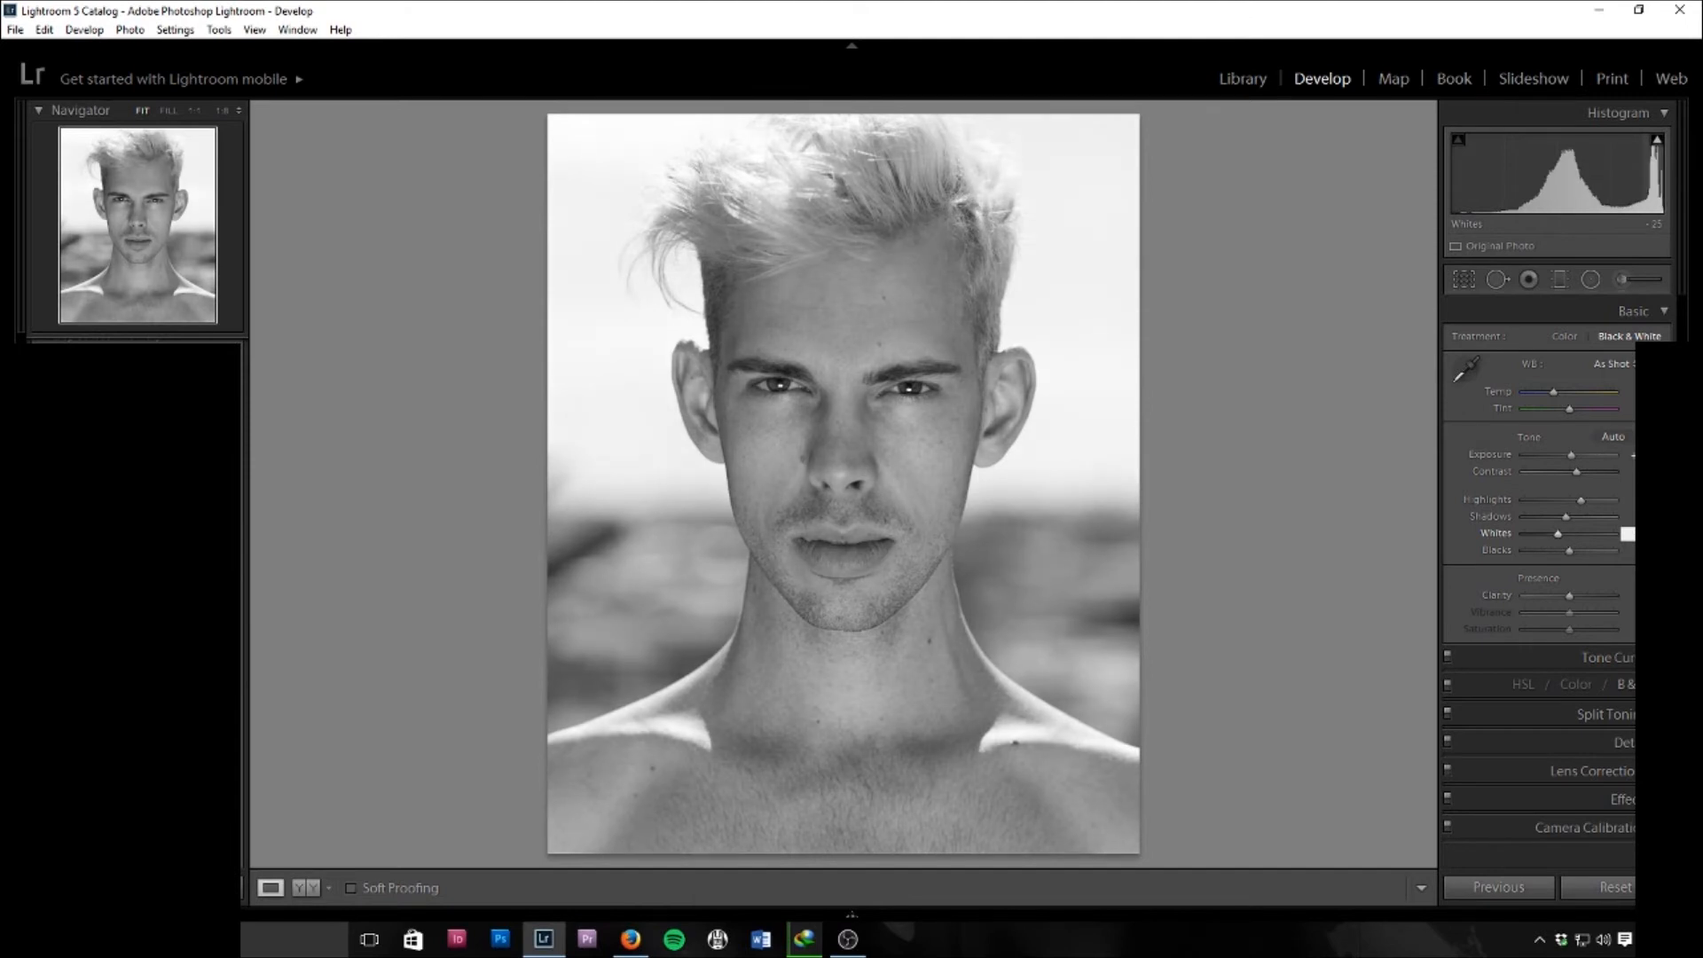
key(Tab)
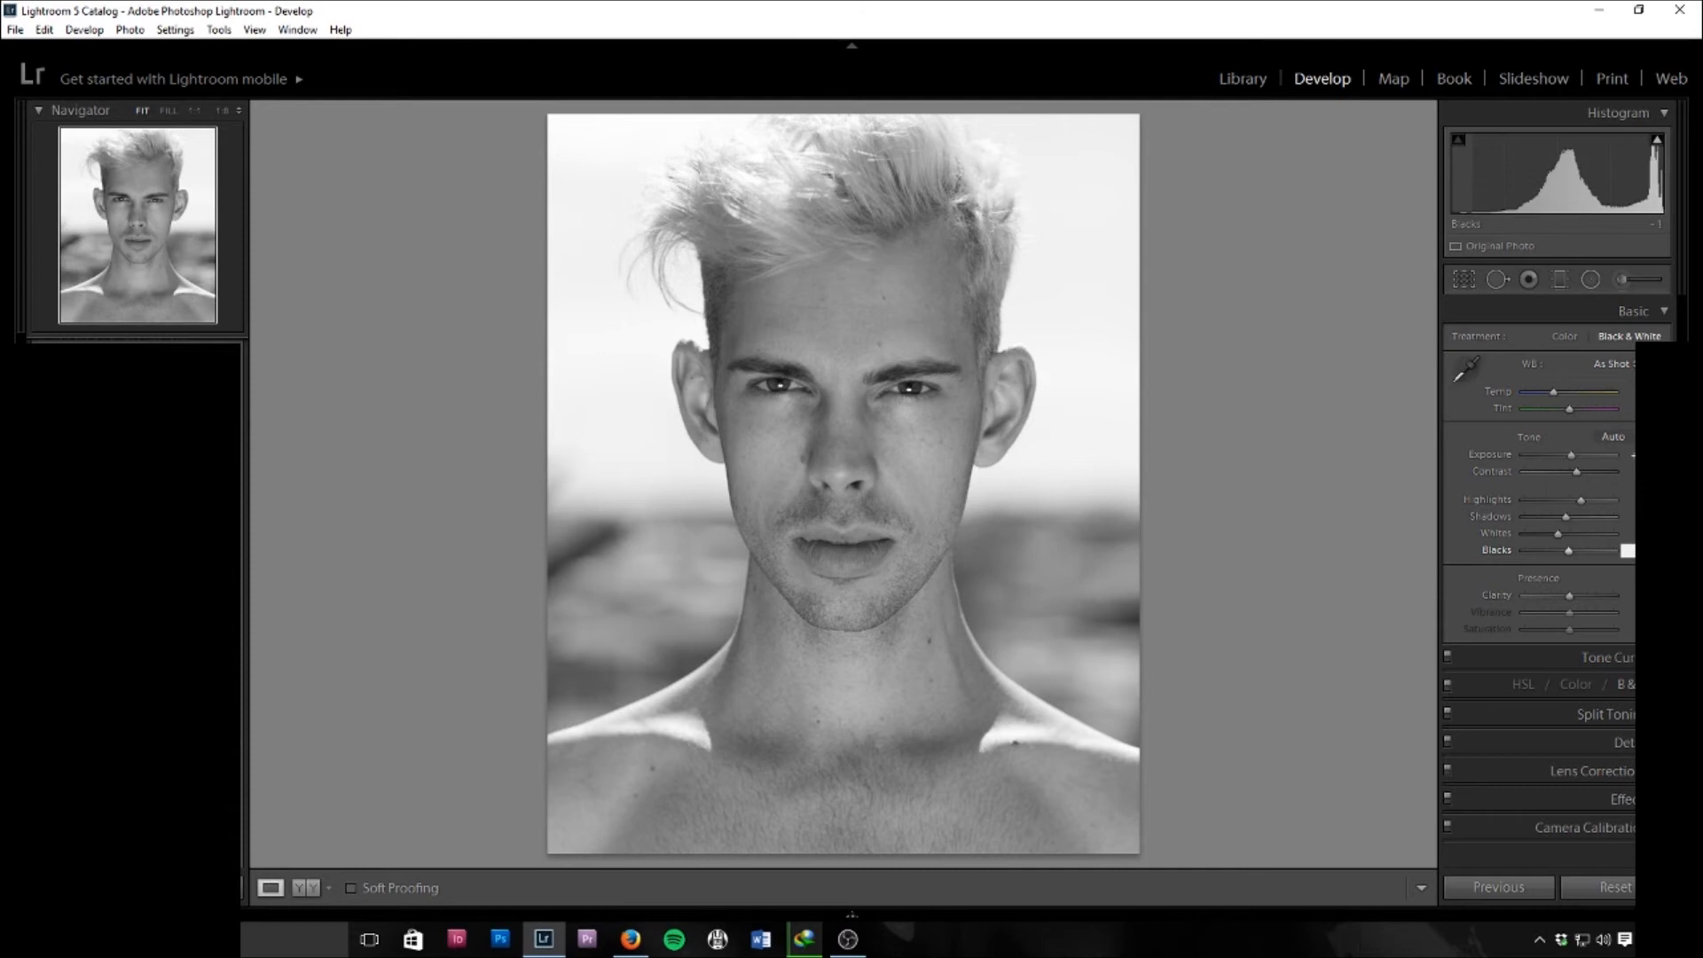
key(Down)
key(Down)
key(Down)
key(Down)
key(Down)
key(Down)
key(Down)
key(Down)
key(Down)
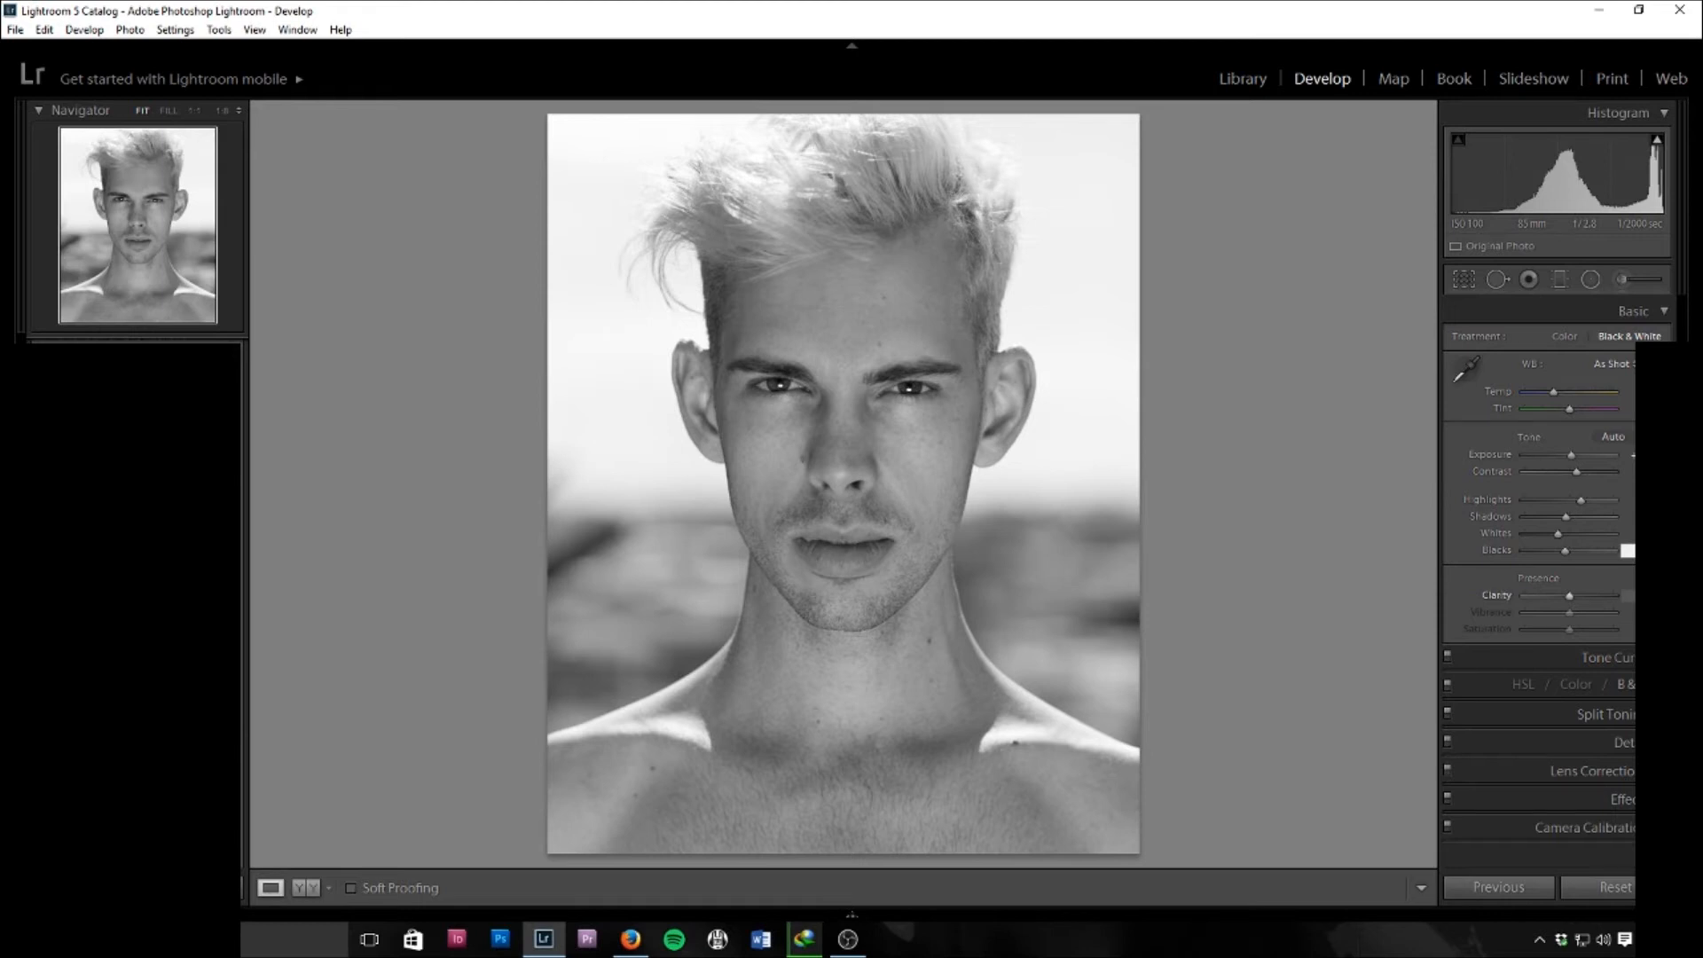
Raise the clarity moderately to bring out texture, and close the basic adjustments.
click(1627, 595)
text(5)
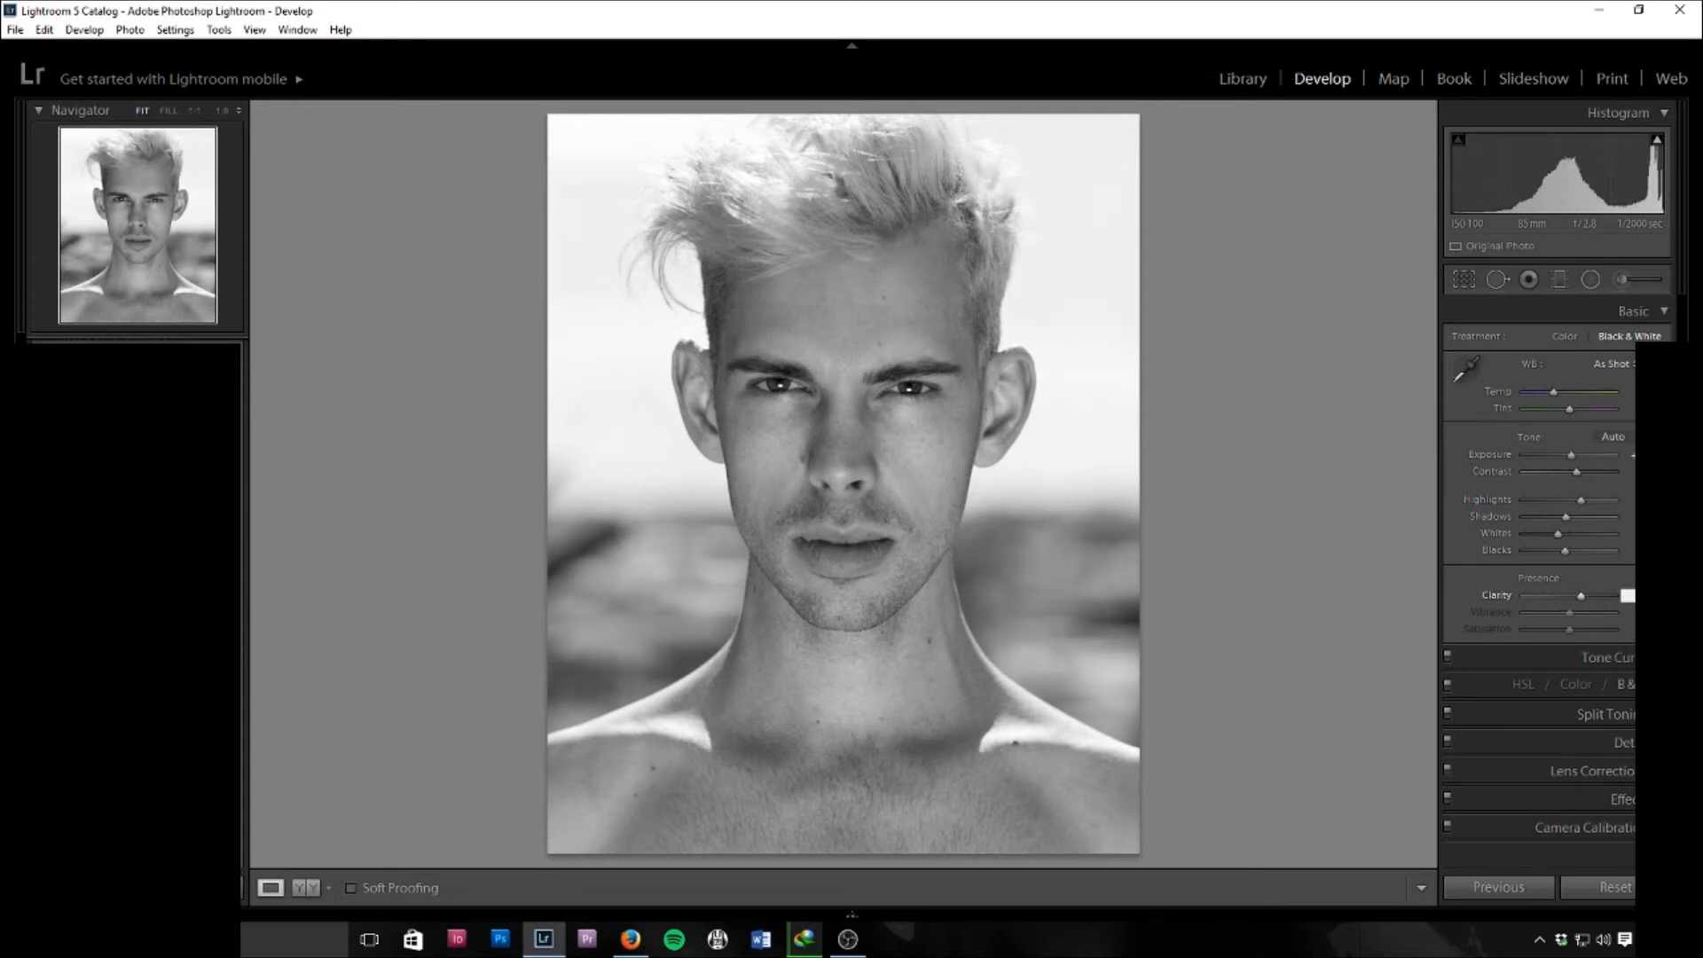
click(1665, 312)
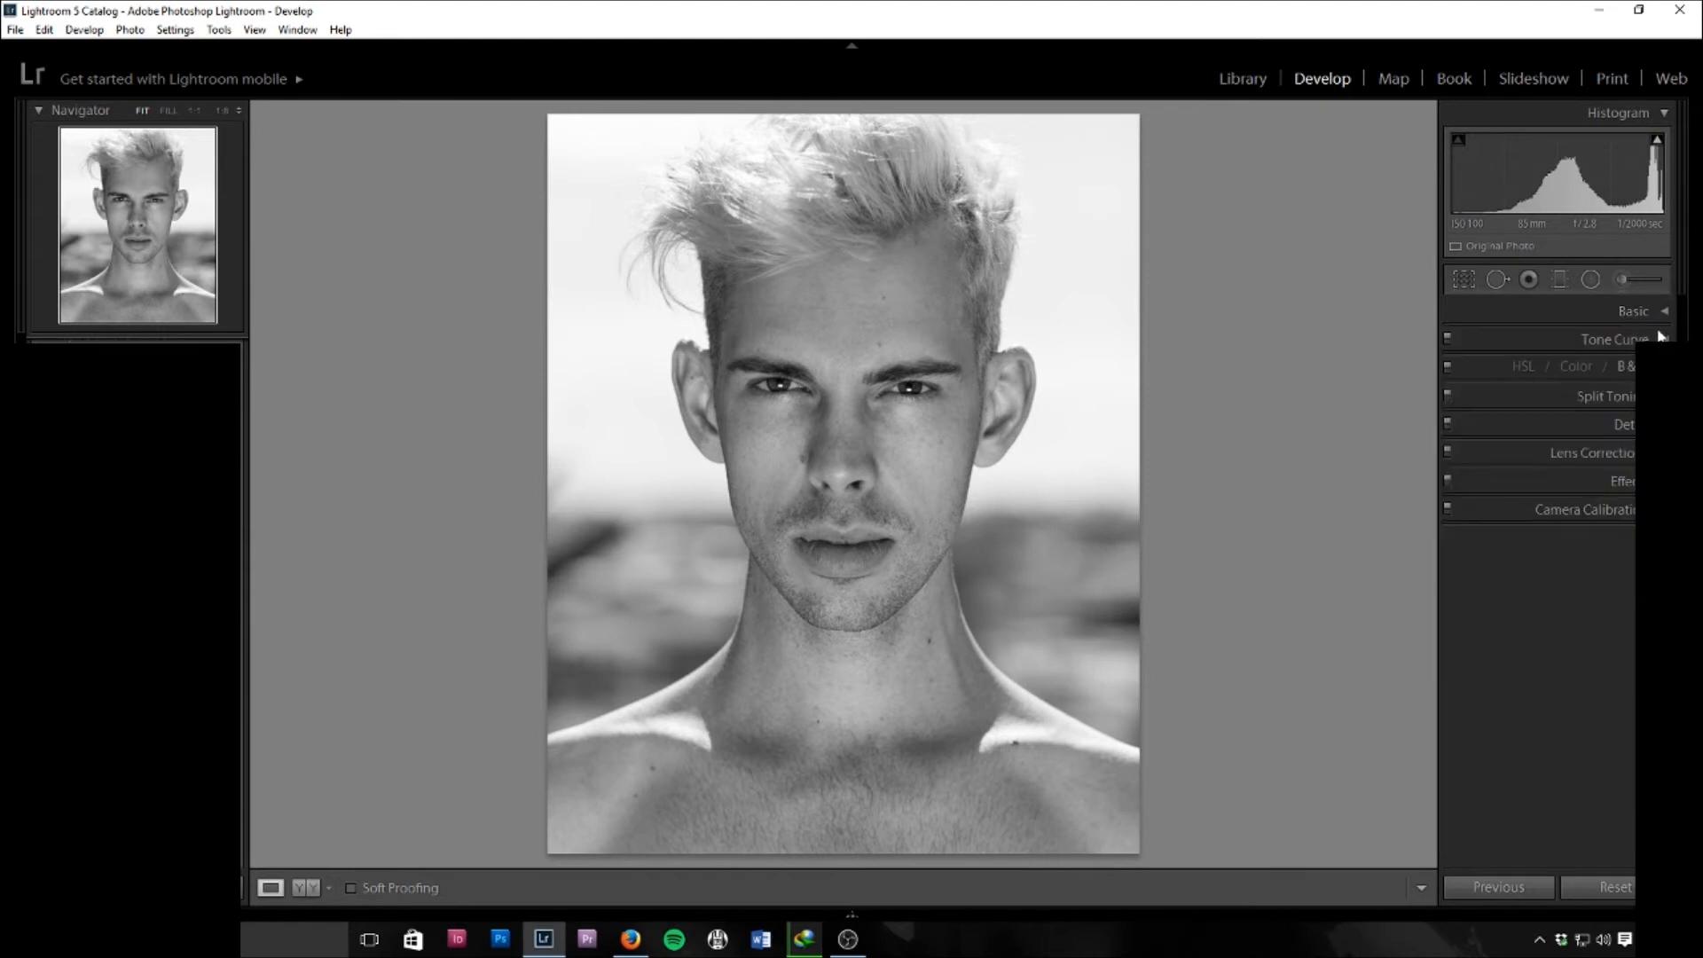
Set both the highlights and the lights of the tone curve to +15.
click(1664, 340)
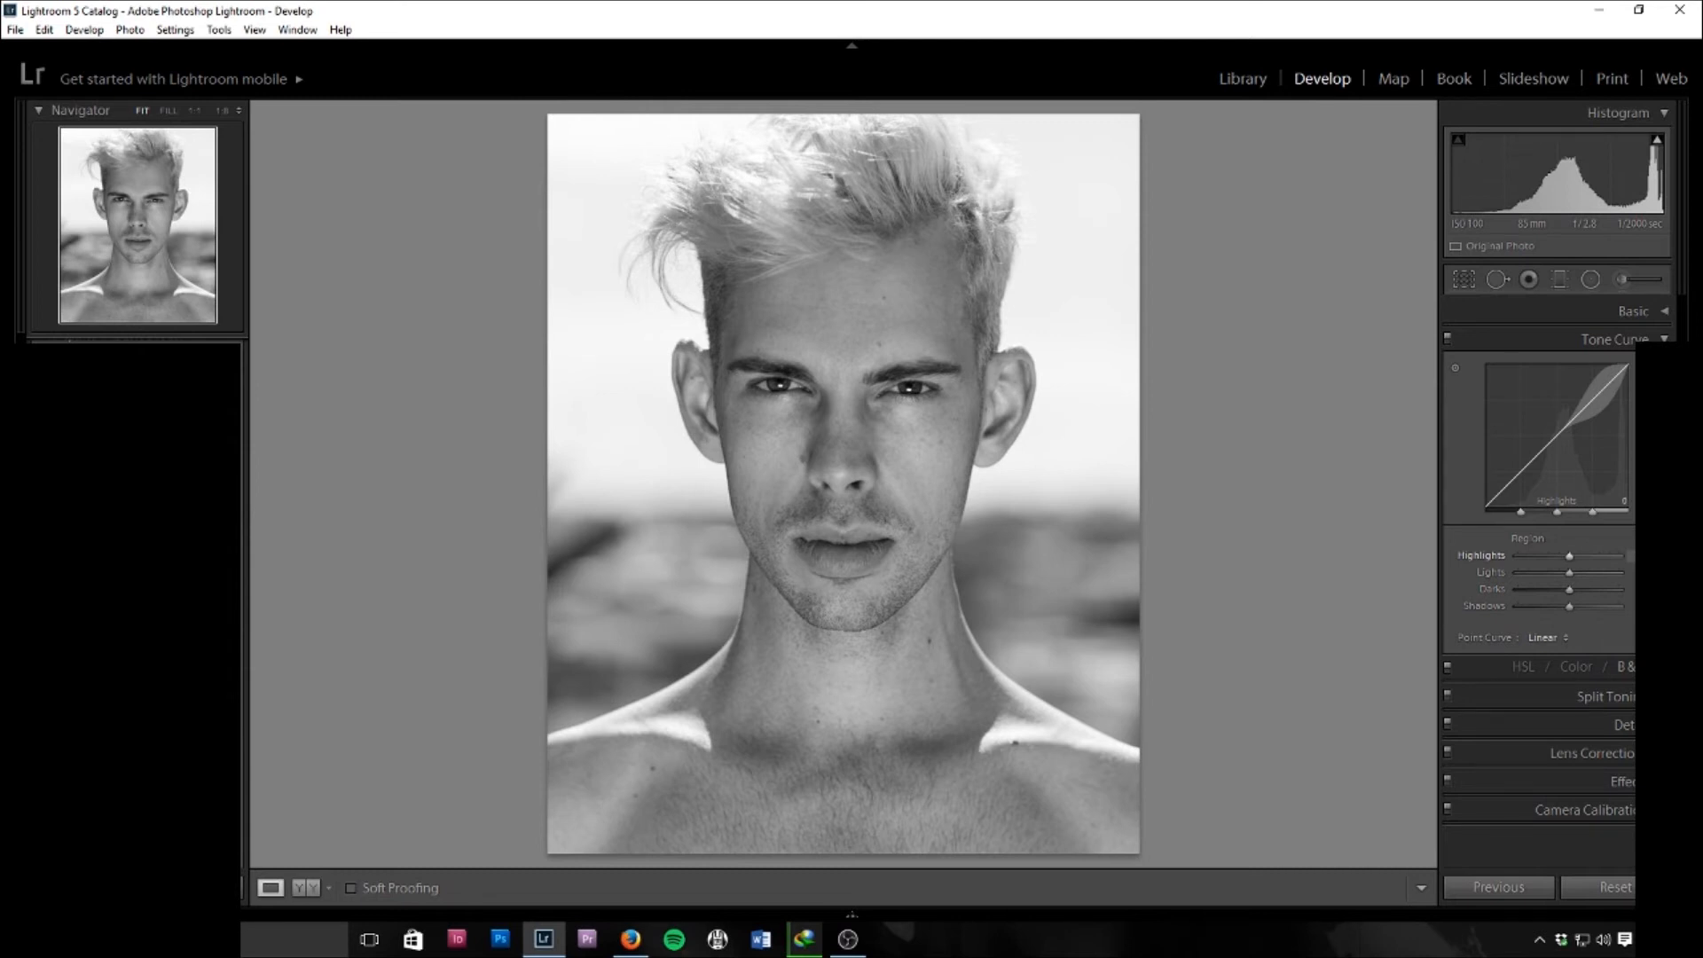
click(1629, 555)
text(15)
key(Tab)
click(1629, 572)
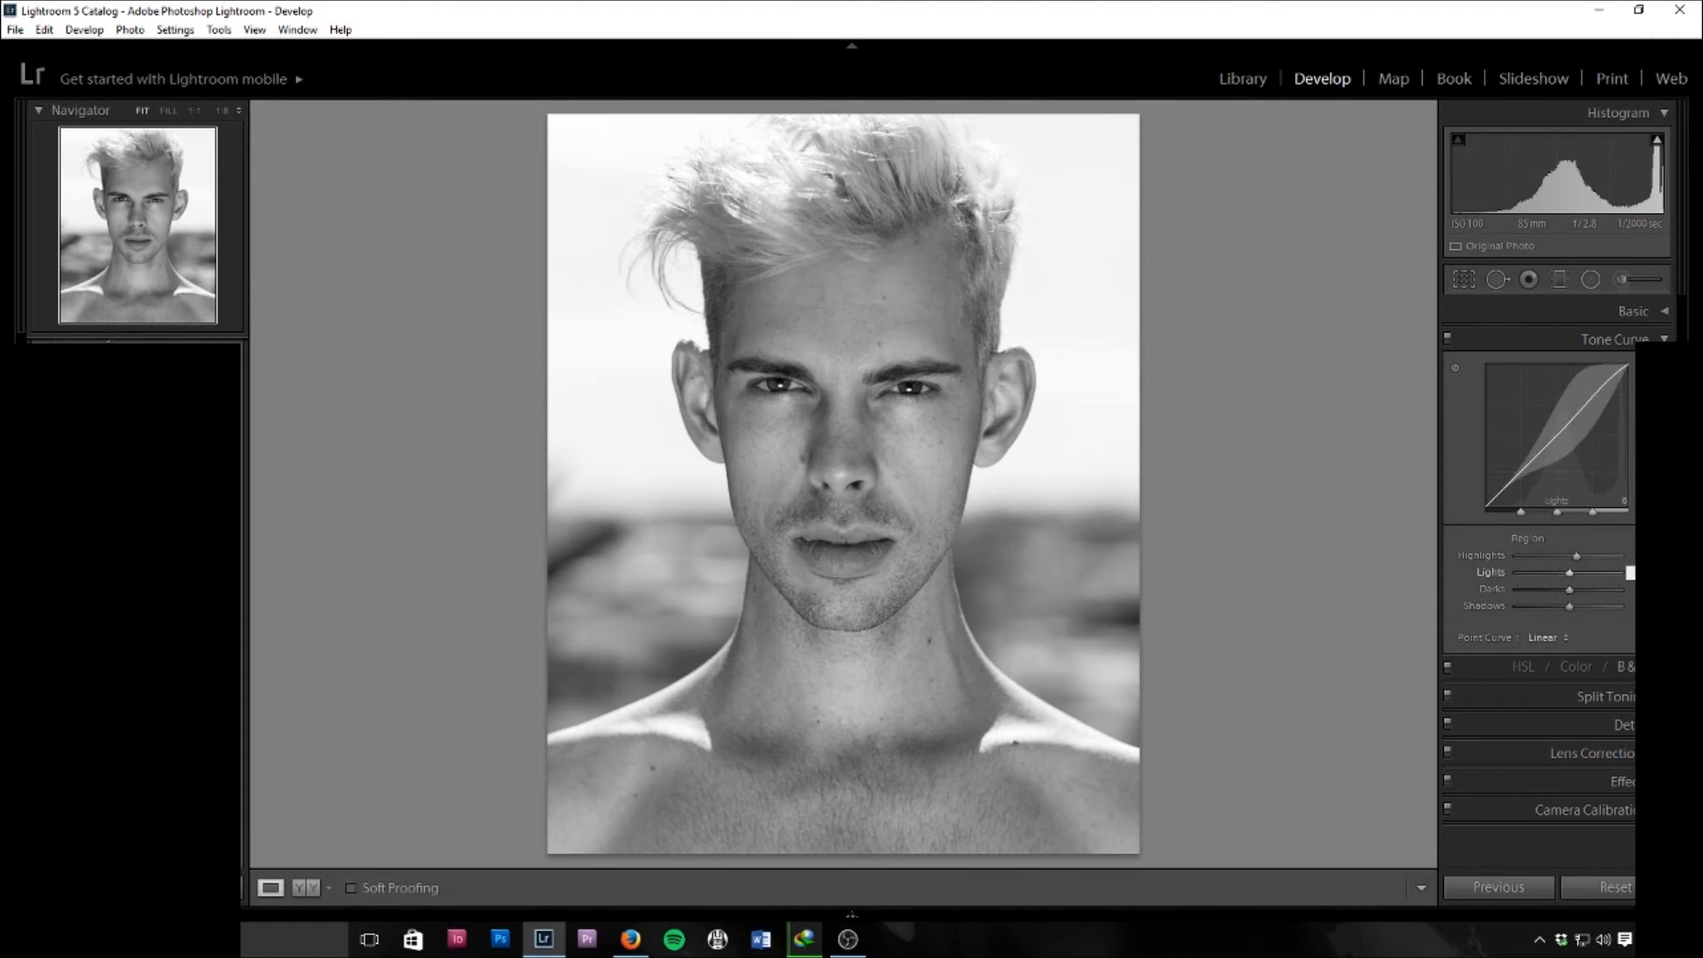
text(15)
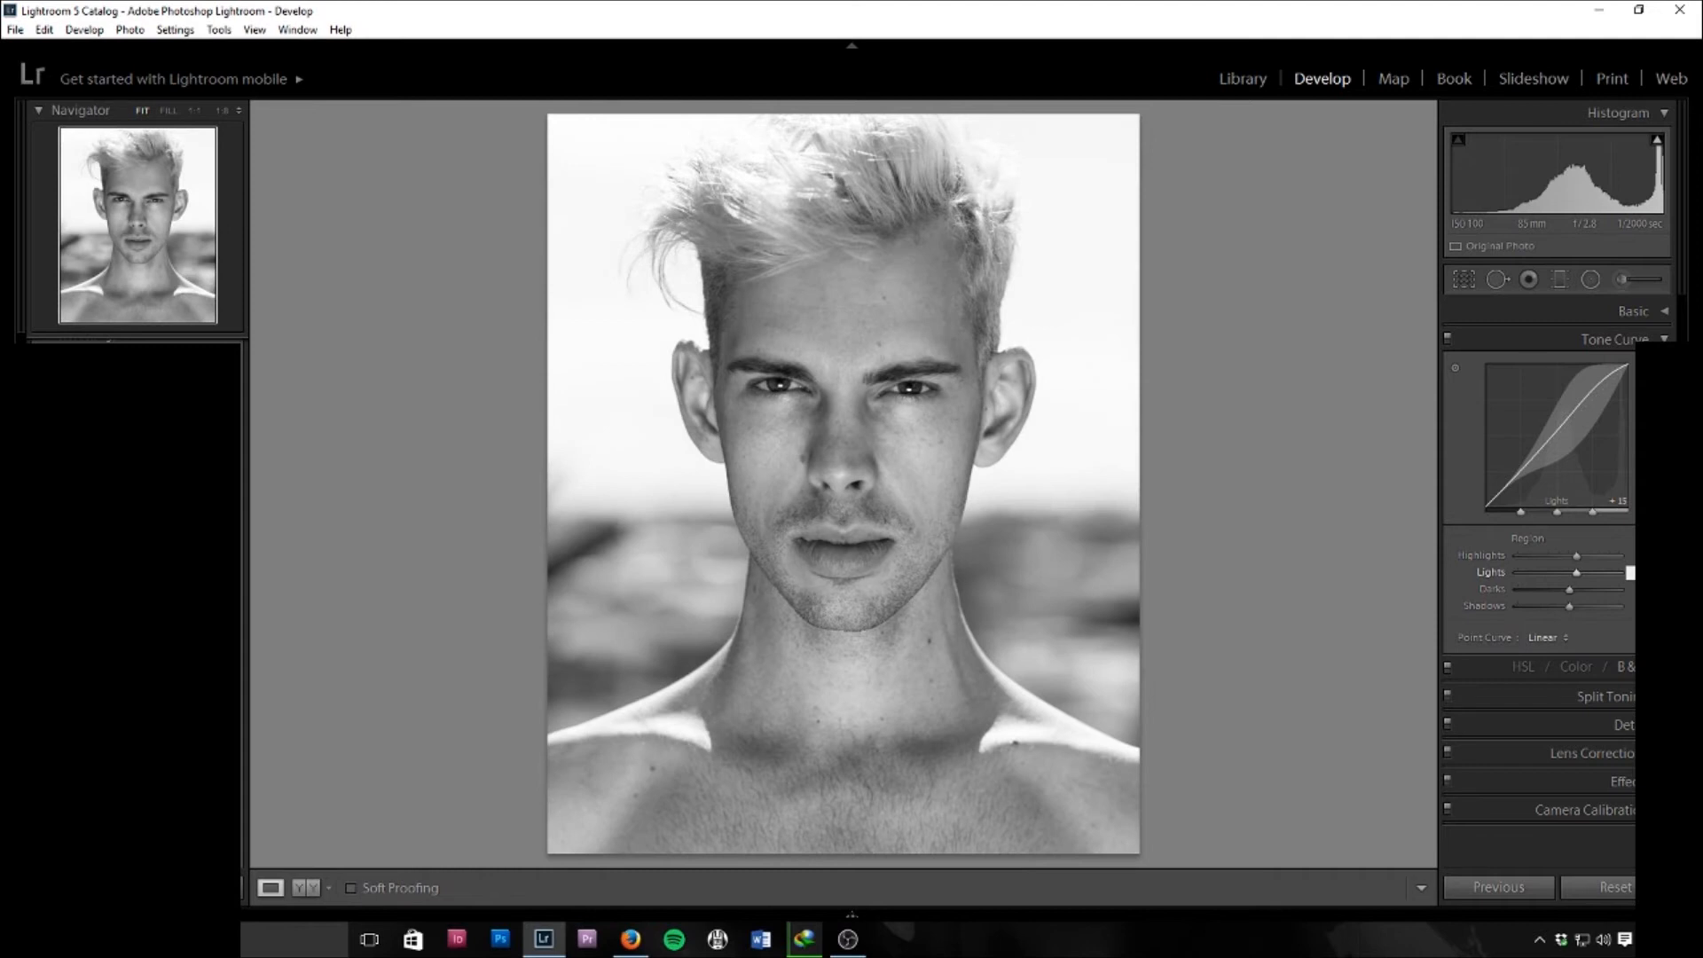
Set the tone curve's darks to +50 and its shadows to -25, and close the curve settings.
key(Tab)
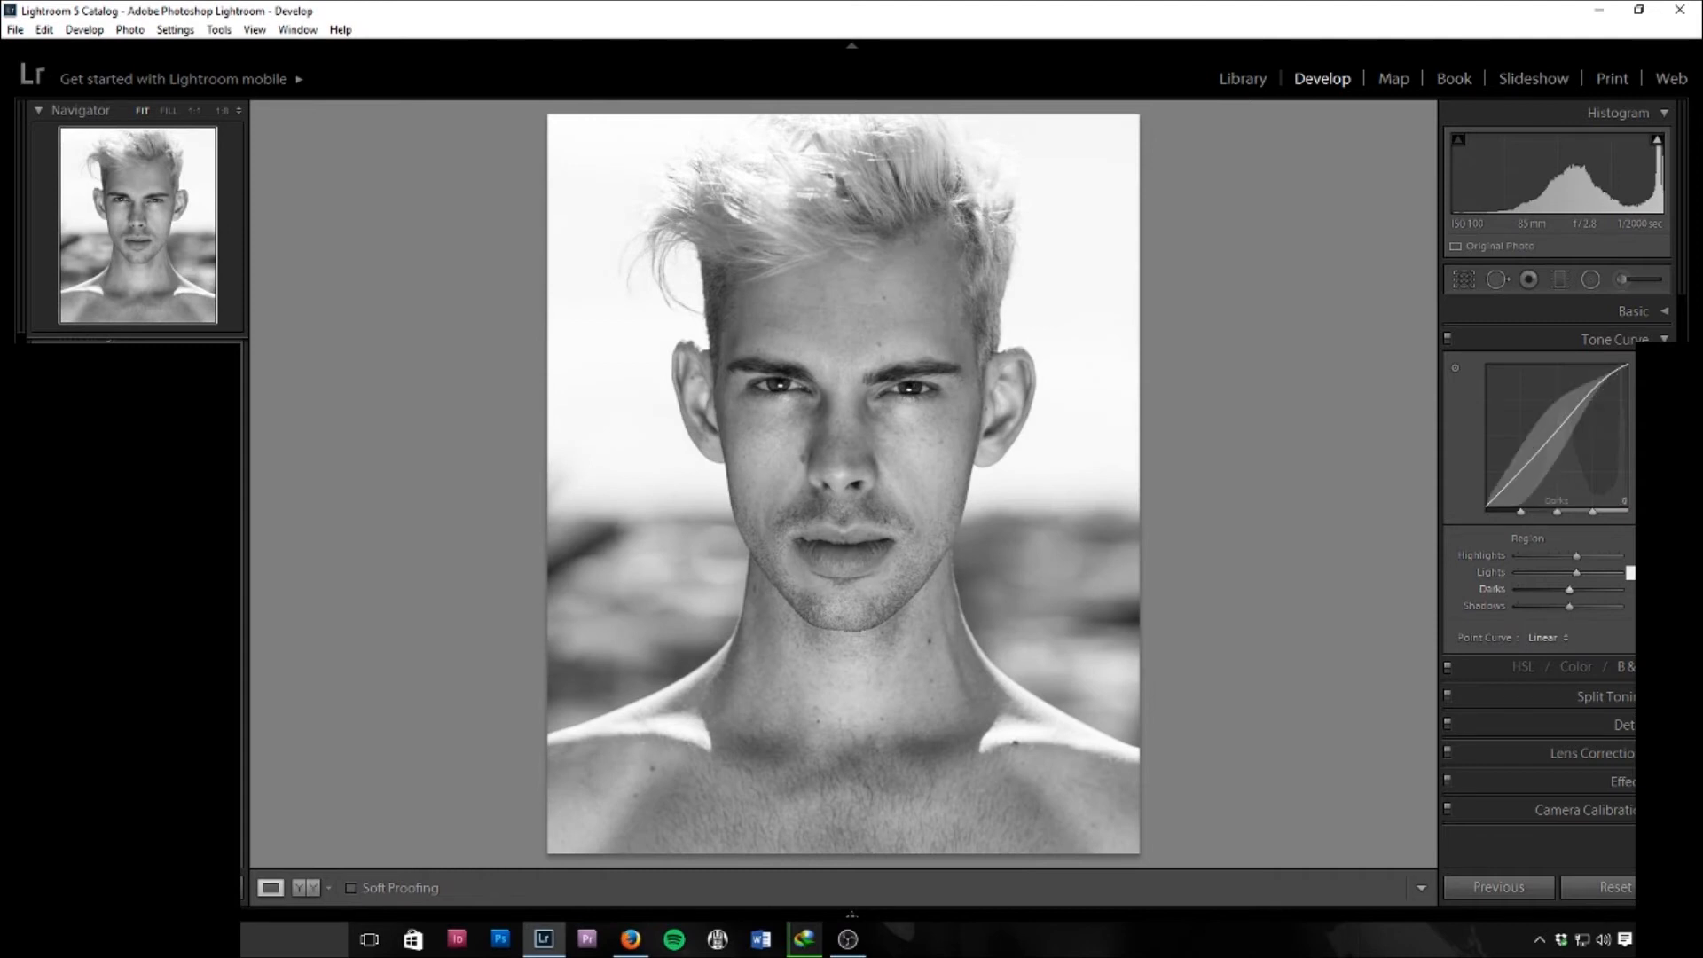
click(1629, 589)
text(50)
key(Return)
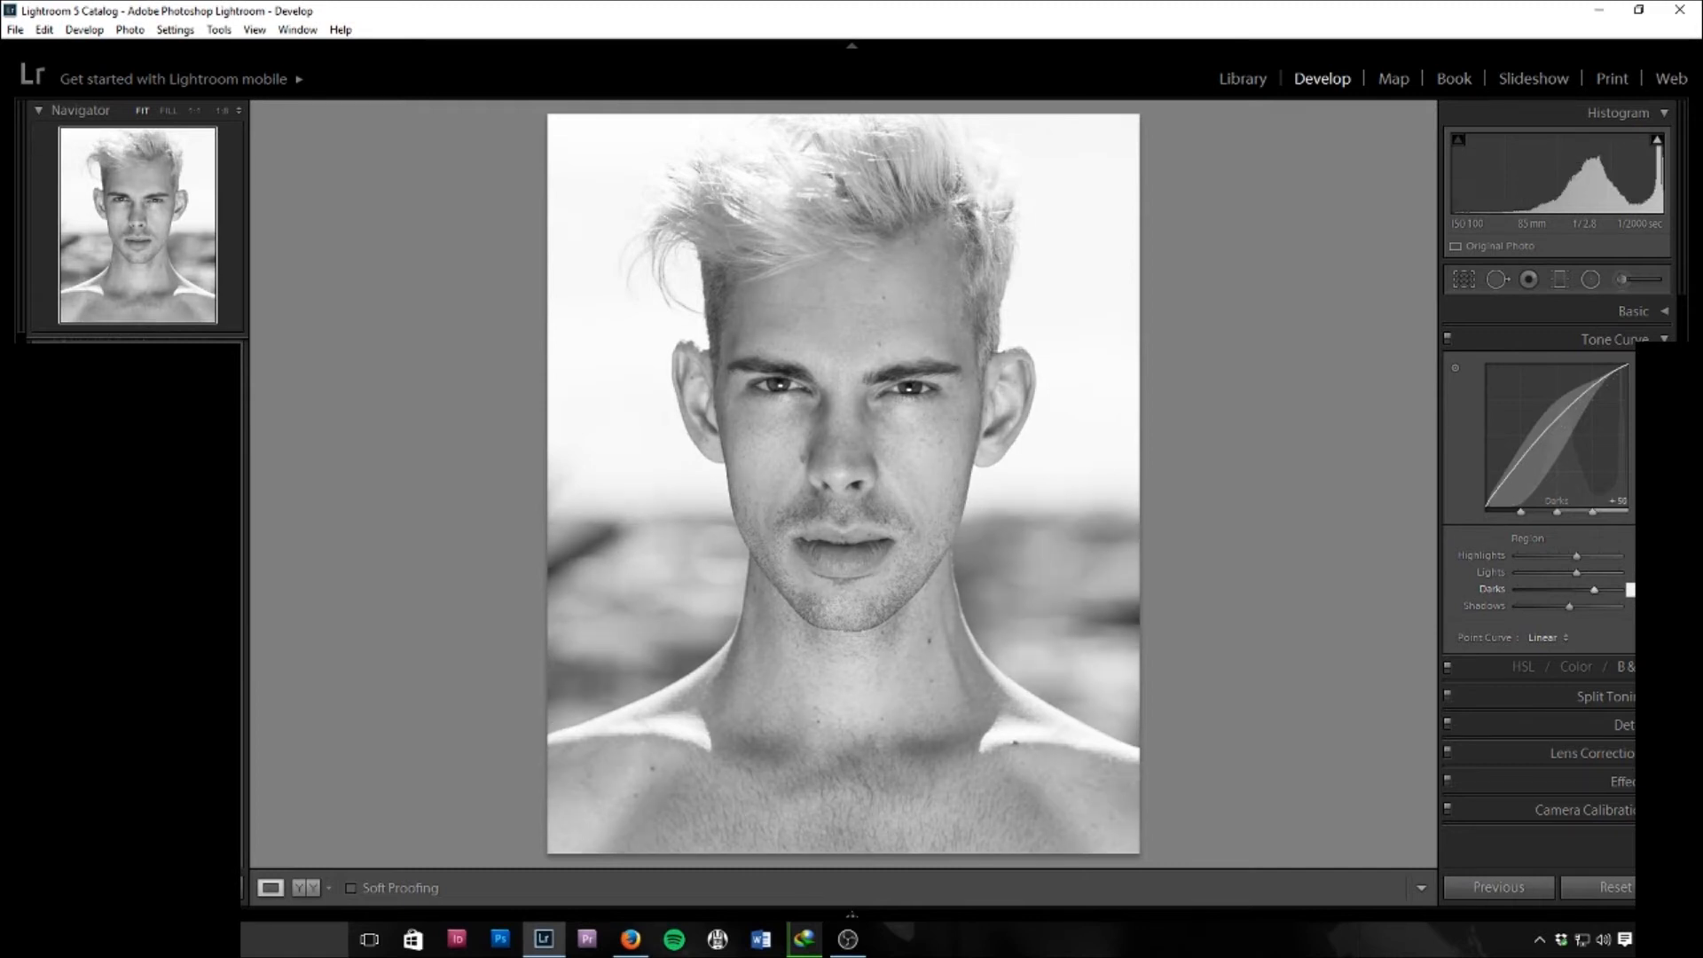
key(Tab)
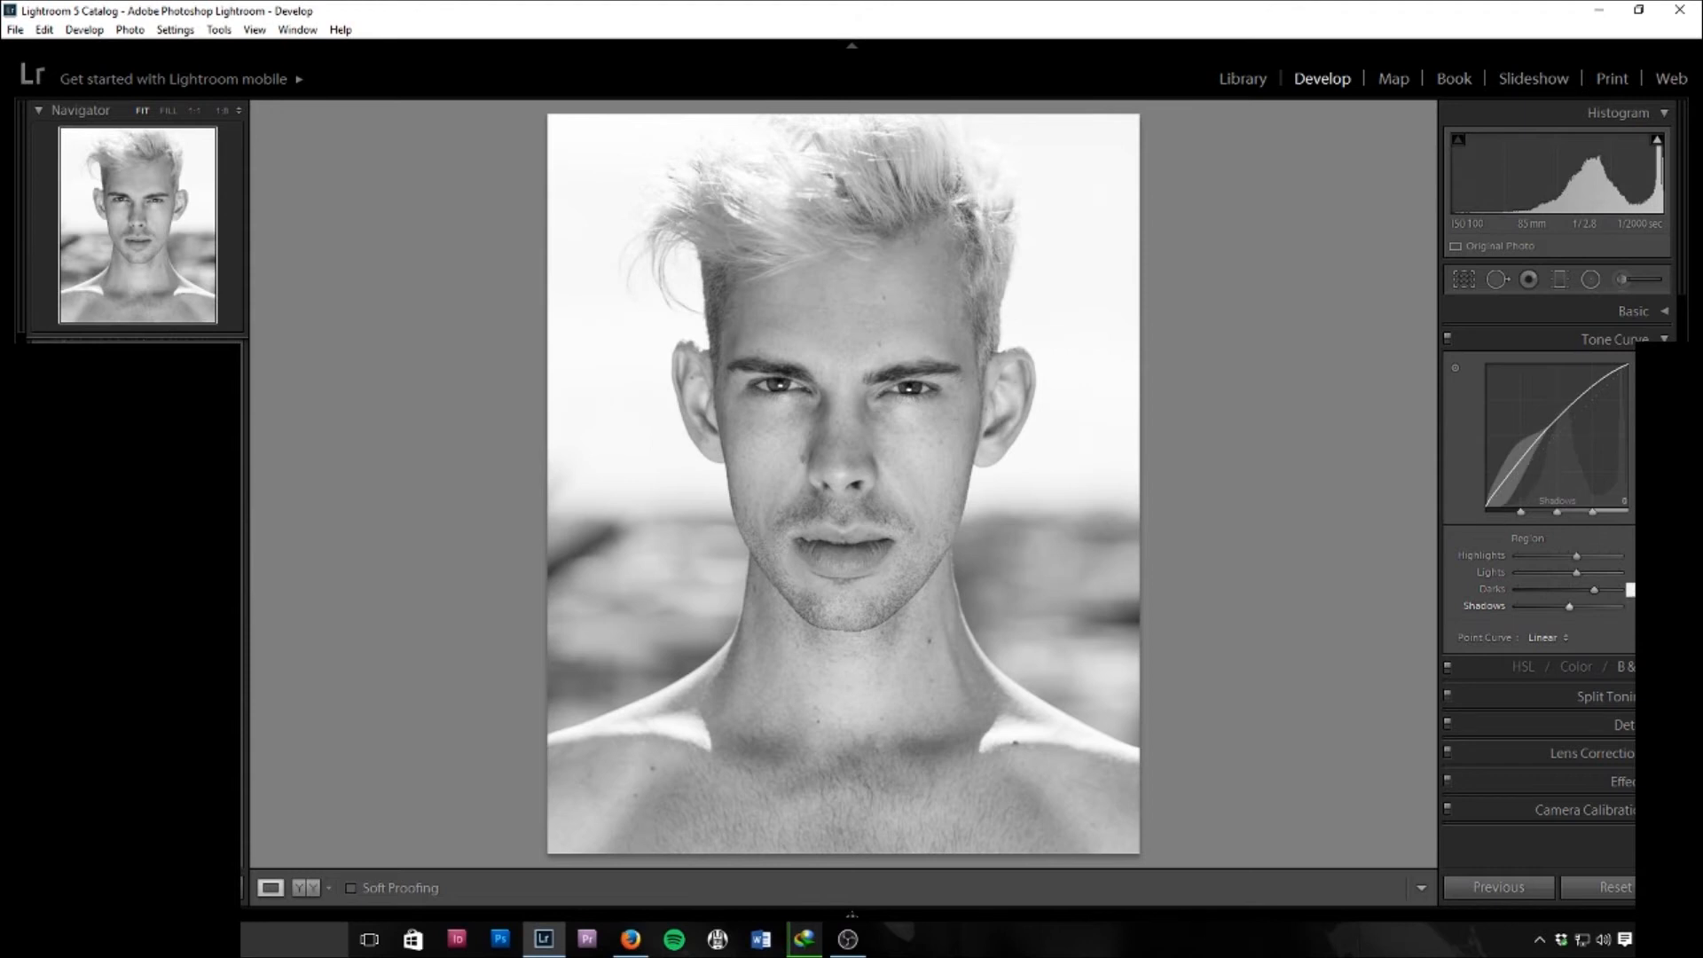
click(1629, 606)
text(-25)
key(Return)
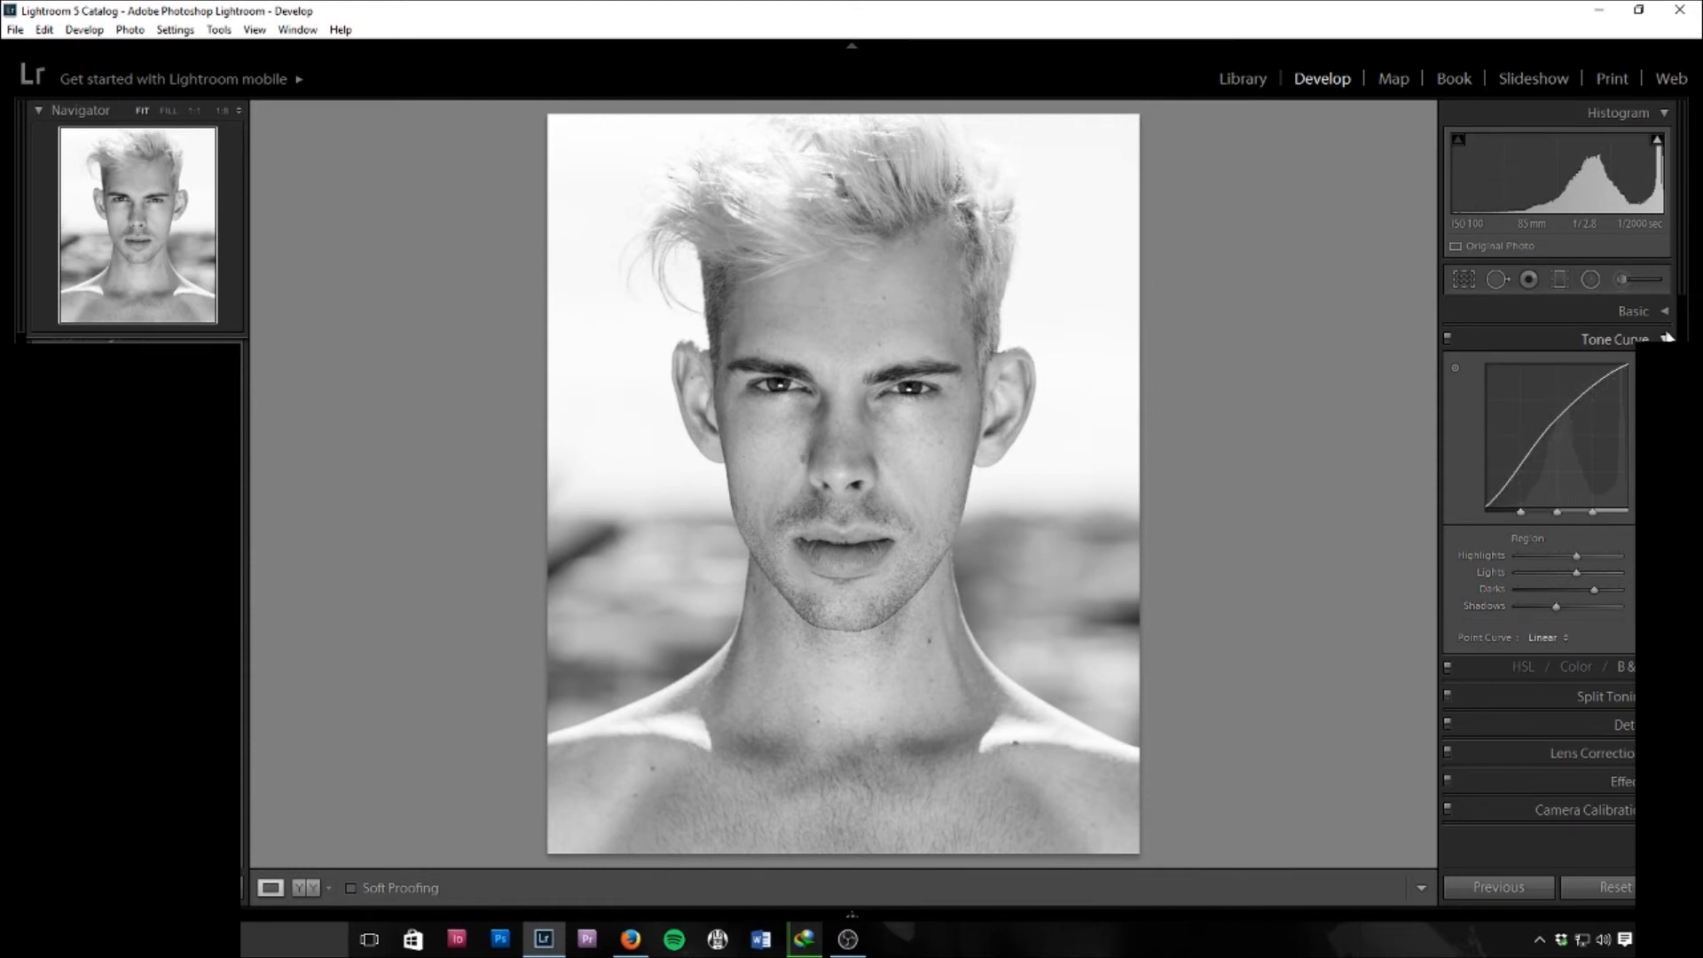
click(1662, 339)
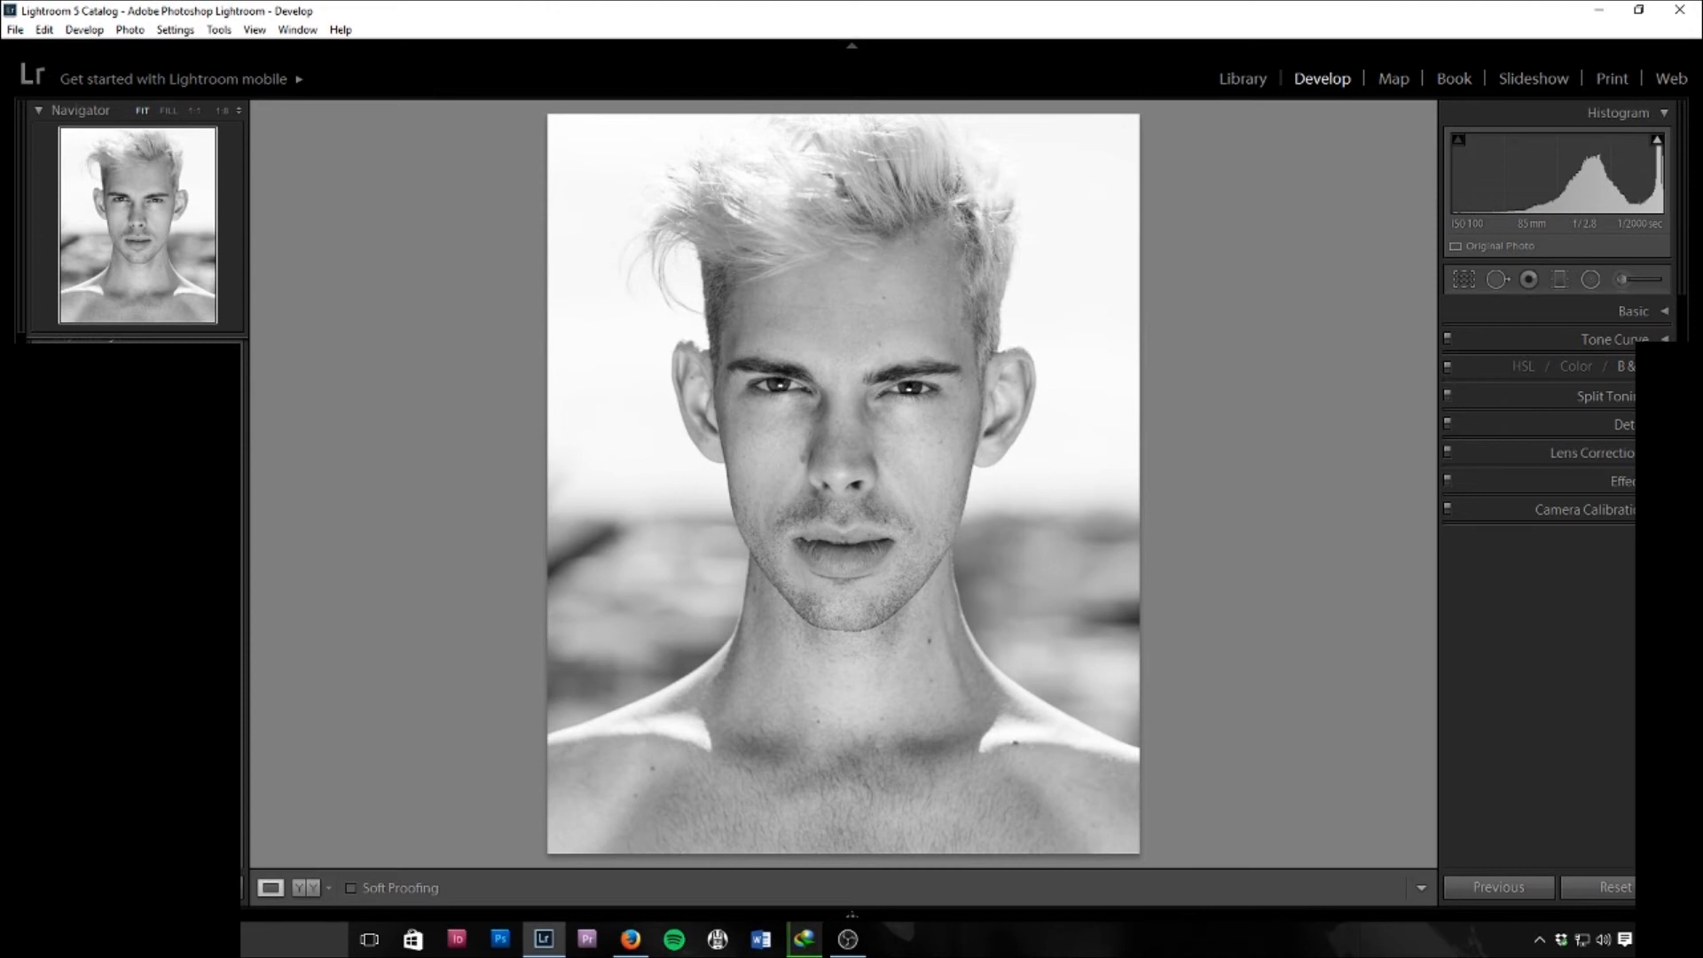
Raise red slightly and orange a bit more in the black and white mix.
key(ctrl+3)
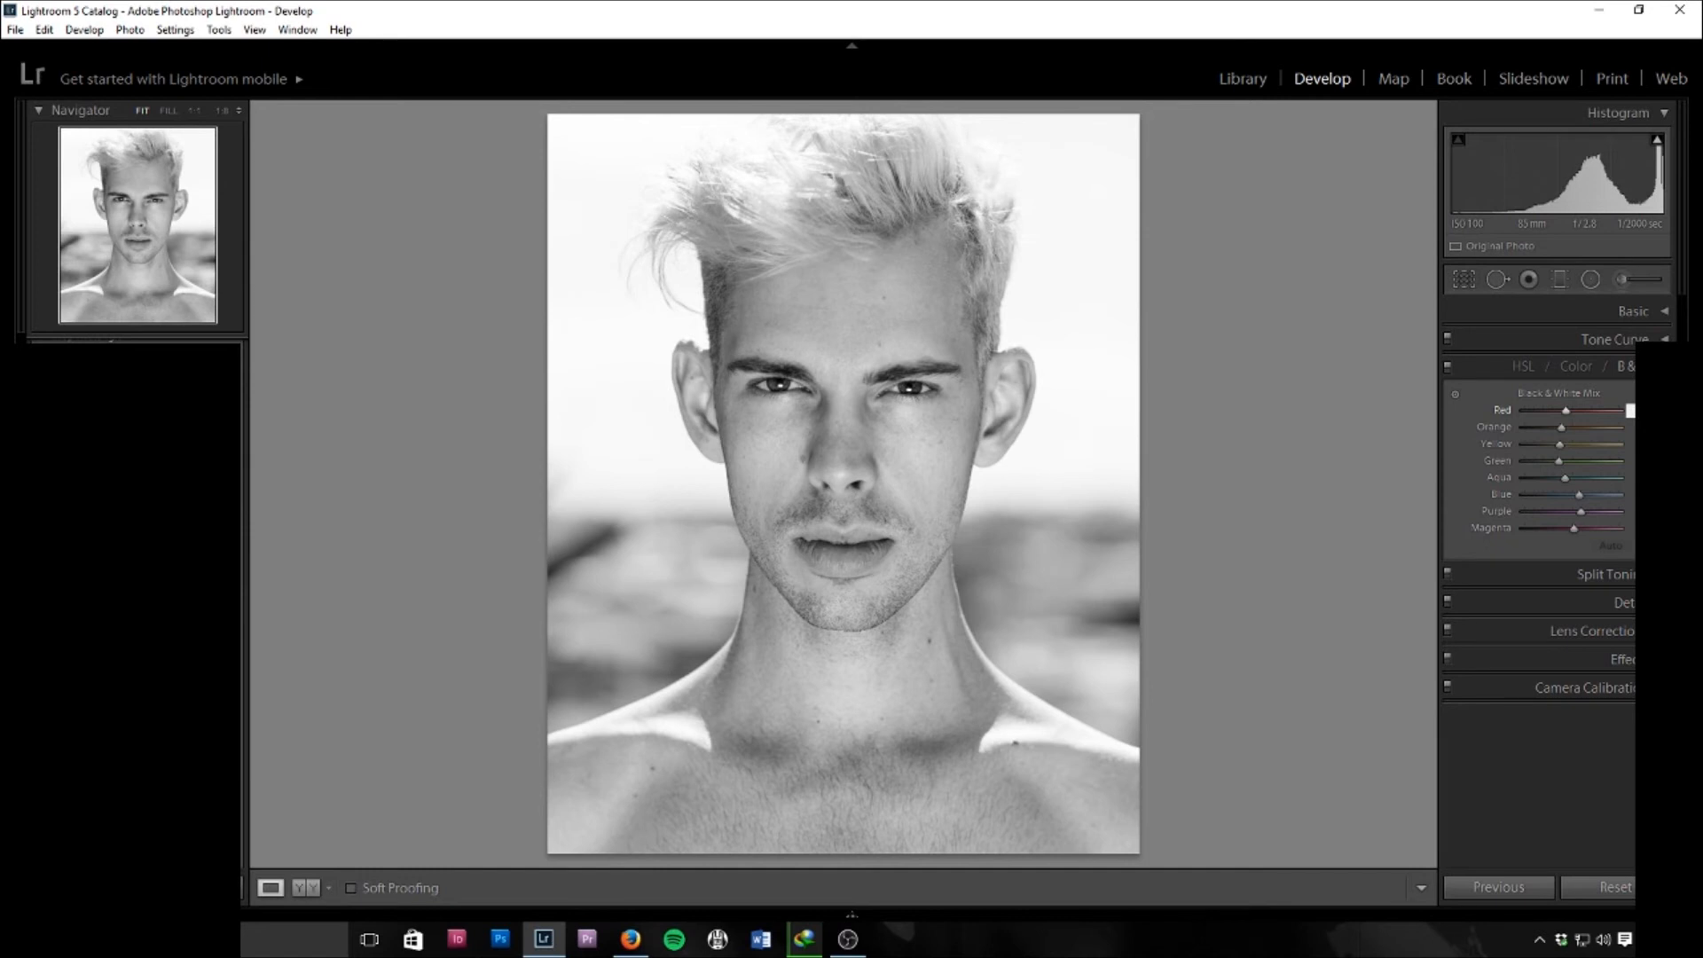
key(Up)
key(Up)
key(Tab)
key(Up)
key(Up)
key(Up)
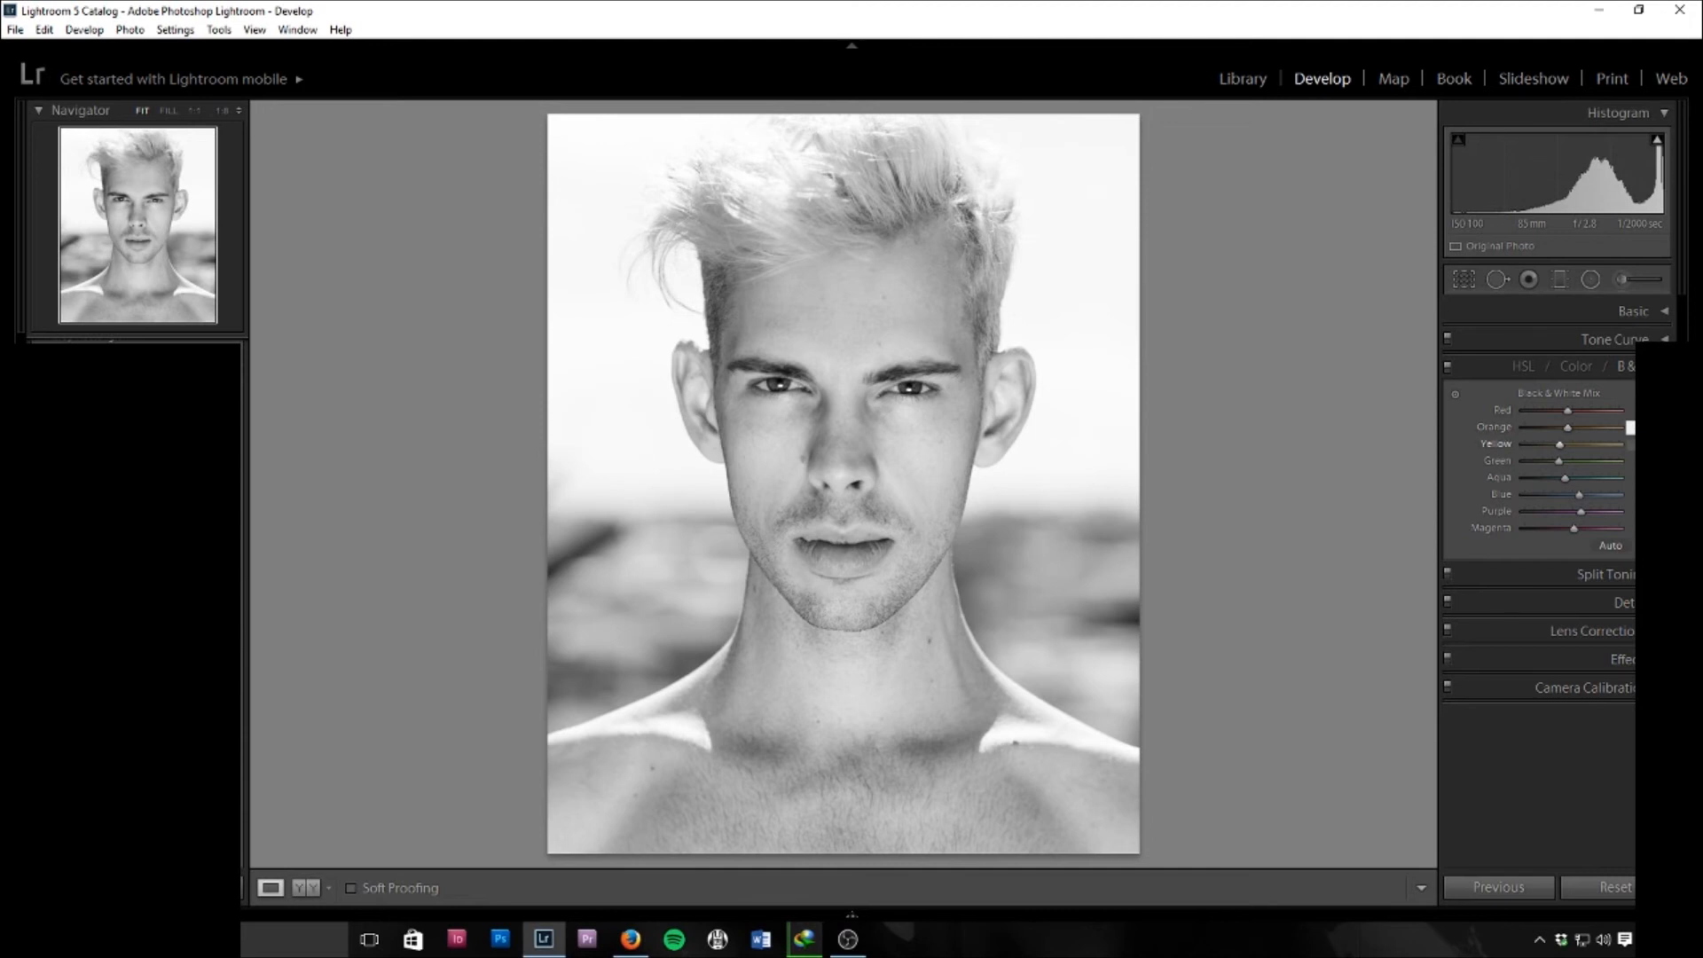
Raise yellow slightly and lower aqua slightly in the black and white mix.
click(1629, 443)
drag(1559, 443, 1560, 443)
text(05)
key(Tab)
key(Down)
key(Down)
key(Tab)
Lower blue clearly in the black and white mix.
click(1629, 494)
key(Down)
key(Down)
key(Down)
key(Down)
key(Down)
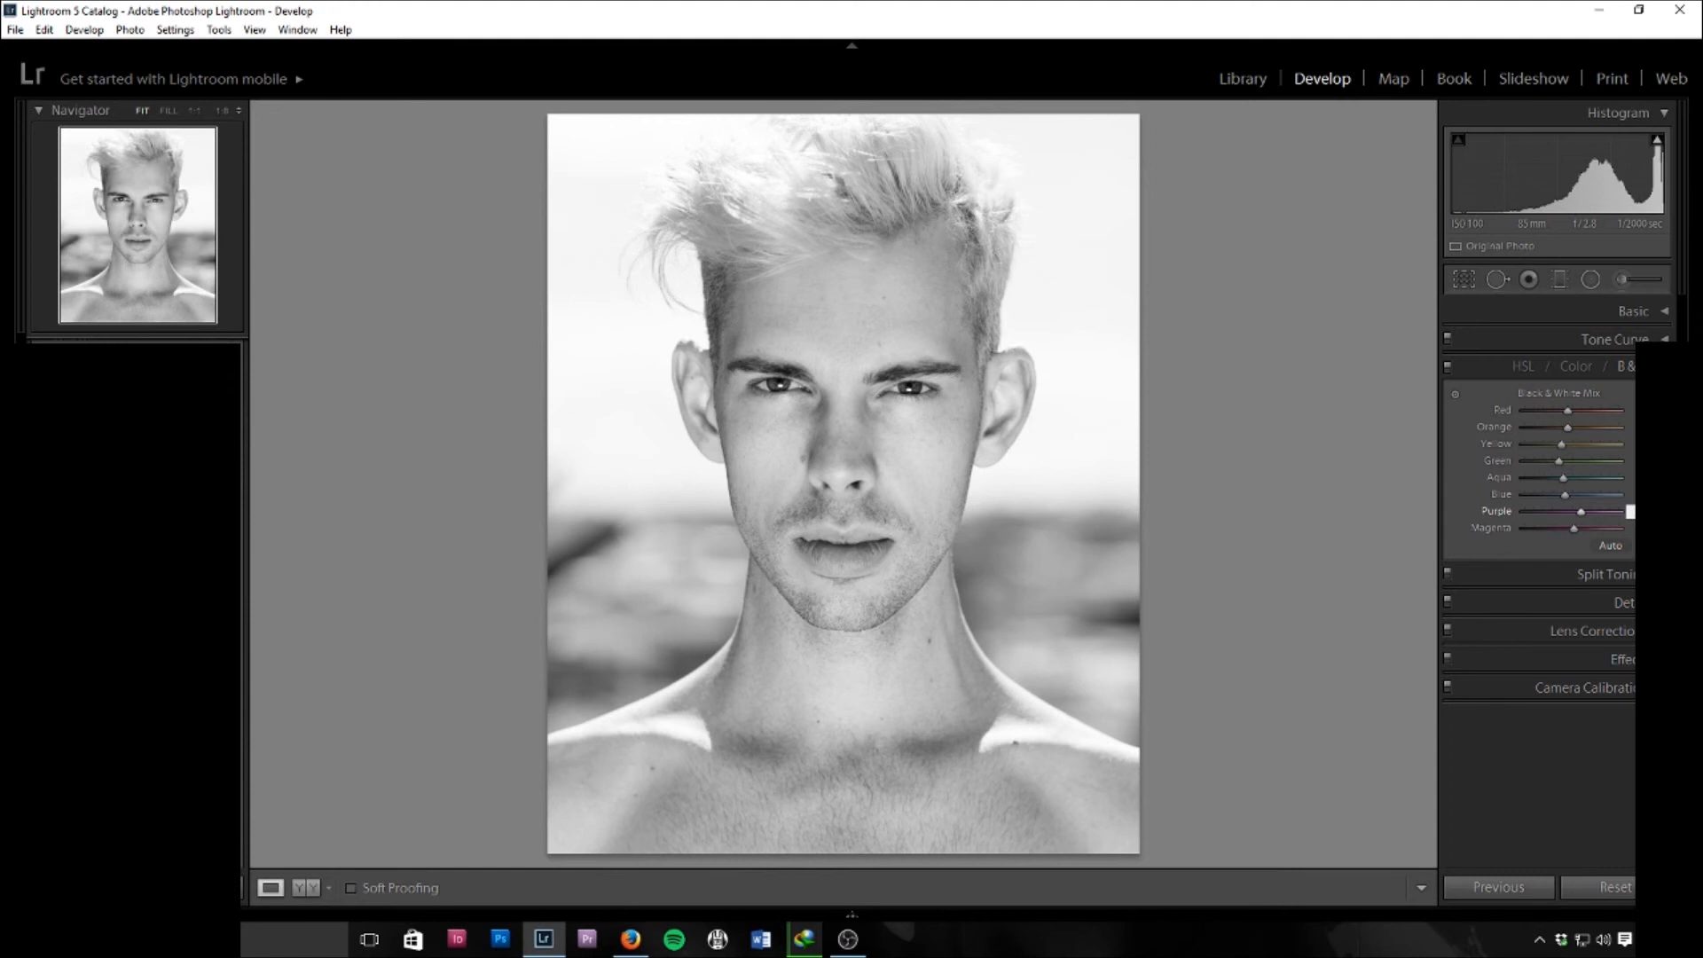
Lower purple clearly in the black and white mix, confirm the magenta value and close the mix settings.
key(shift+Down)
key(shift+Down)
key(shift+Down)
key(Tab)
click(1630, 528)
key(Return)
key(ctrl+3)
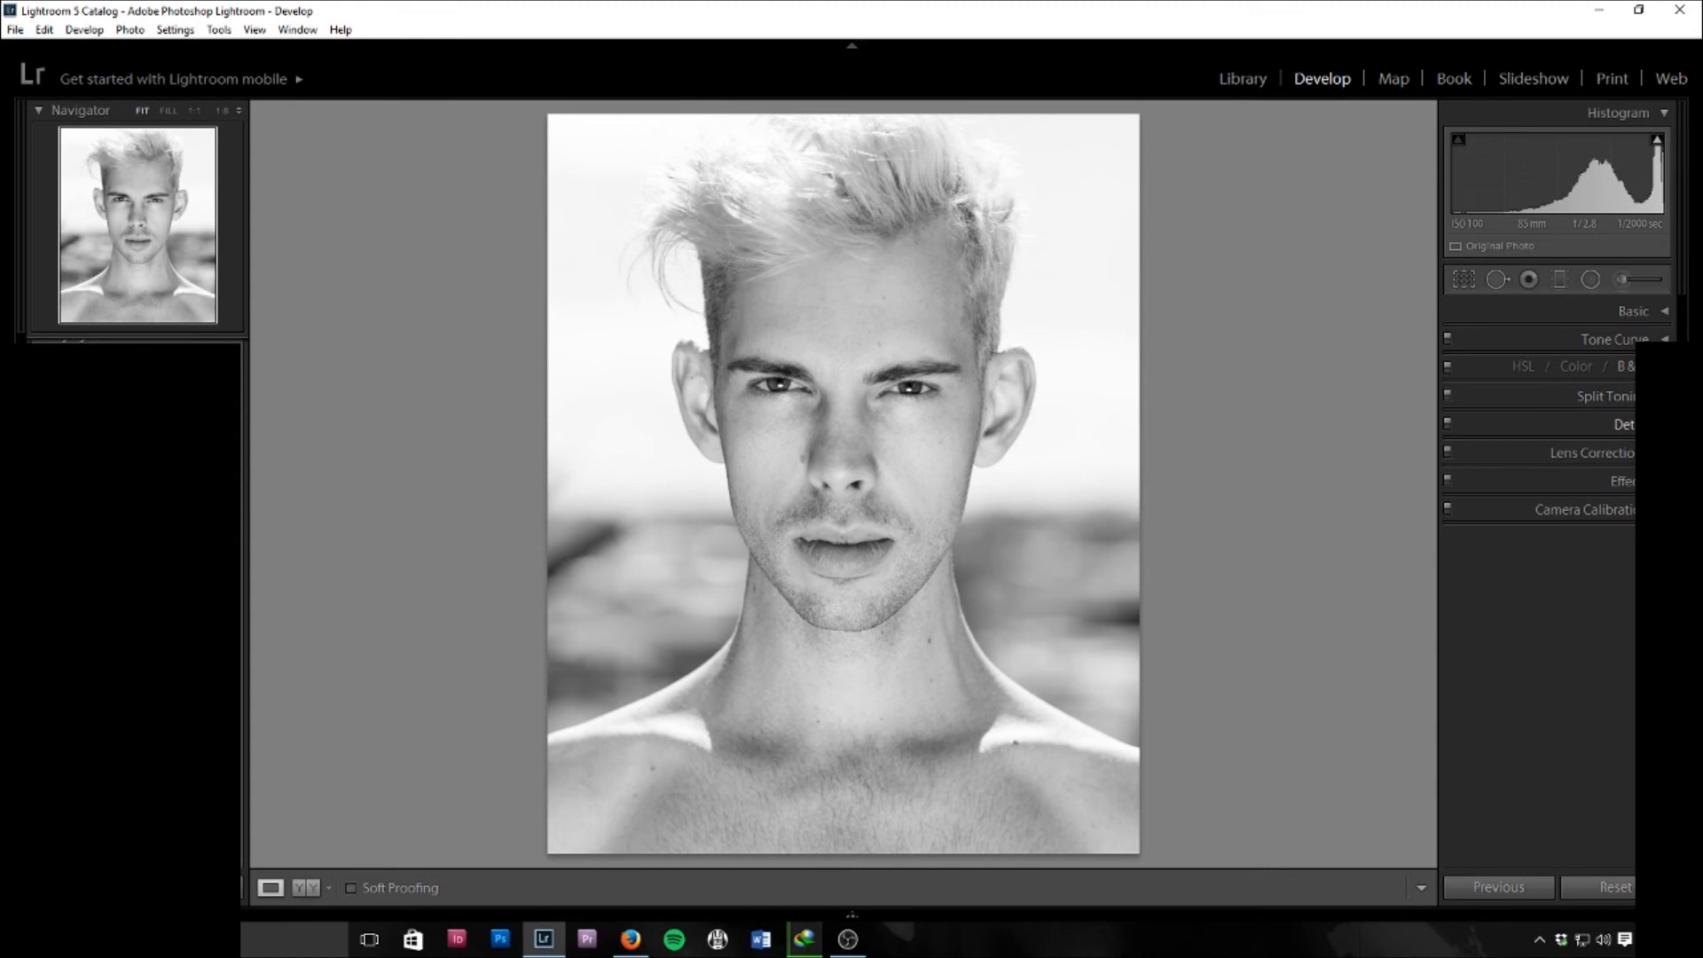
Raise the sharpening amount to about two thirds of its range, radius slightly and detail to mid-range, and close the detail settings.
click(1623, 424)
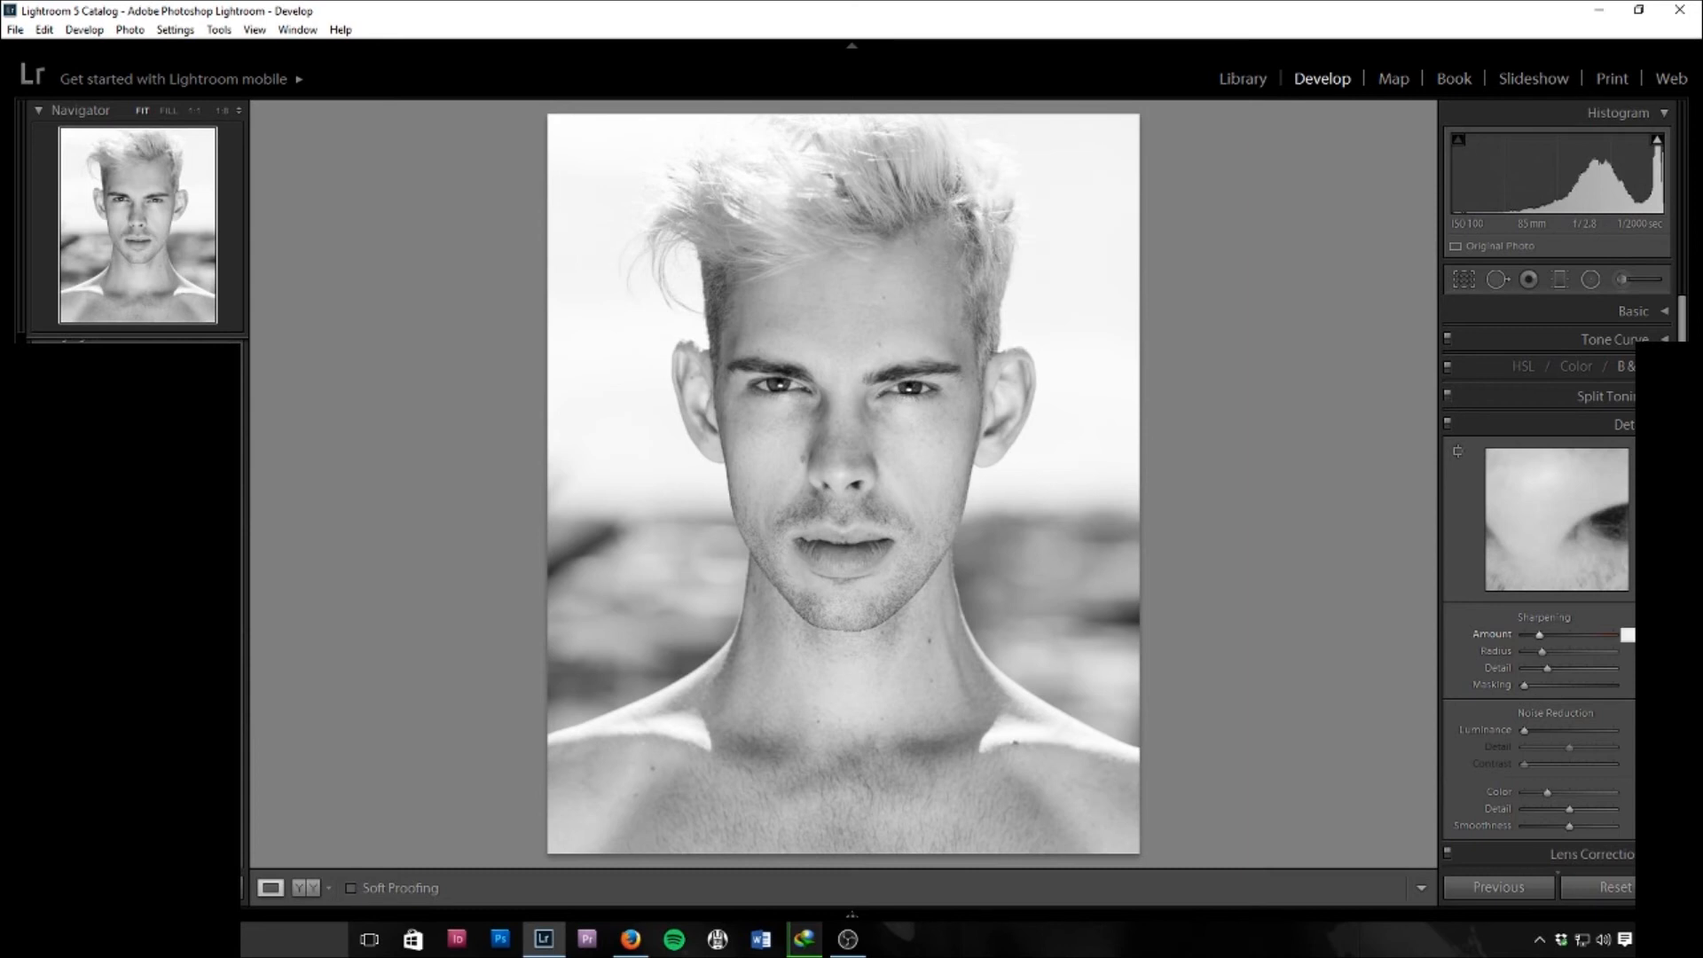
text(10)
key(Tab)
key(Return)
click(1627, 668)
key(Return)
scroll(1561, 576, down, 3)
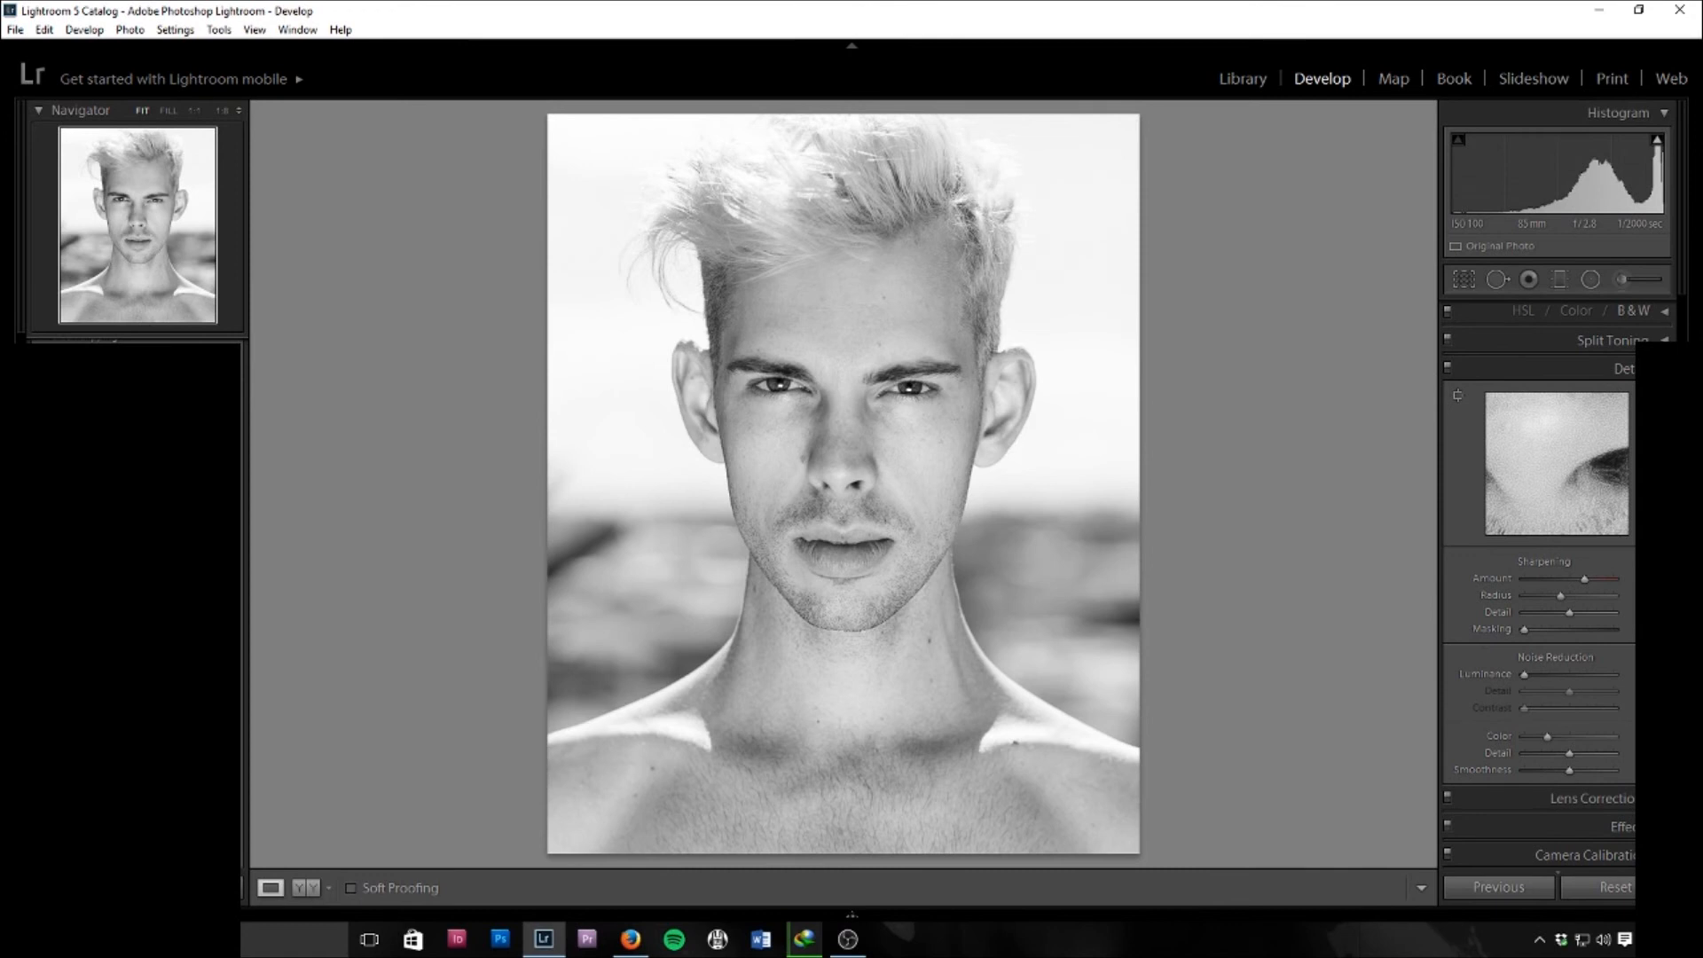
scroll(1538, 577, down, 1)
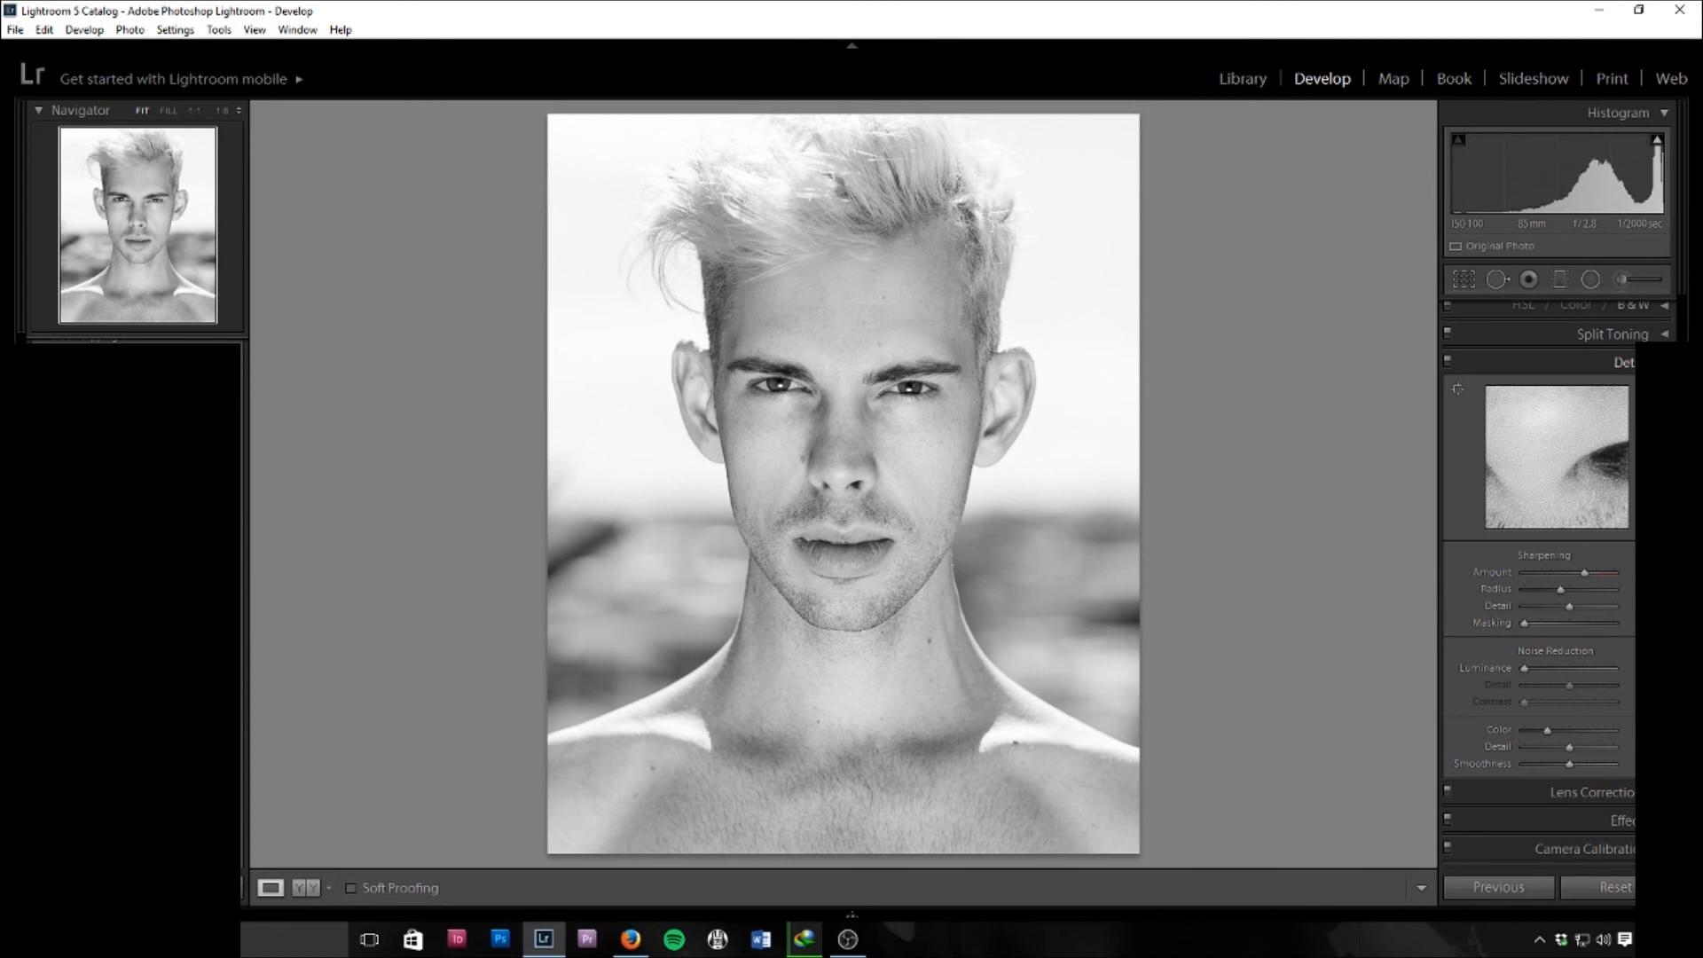
click(1623, 362)
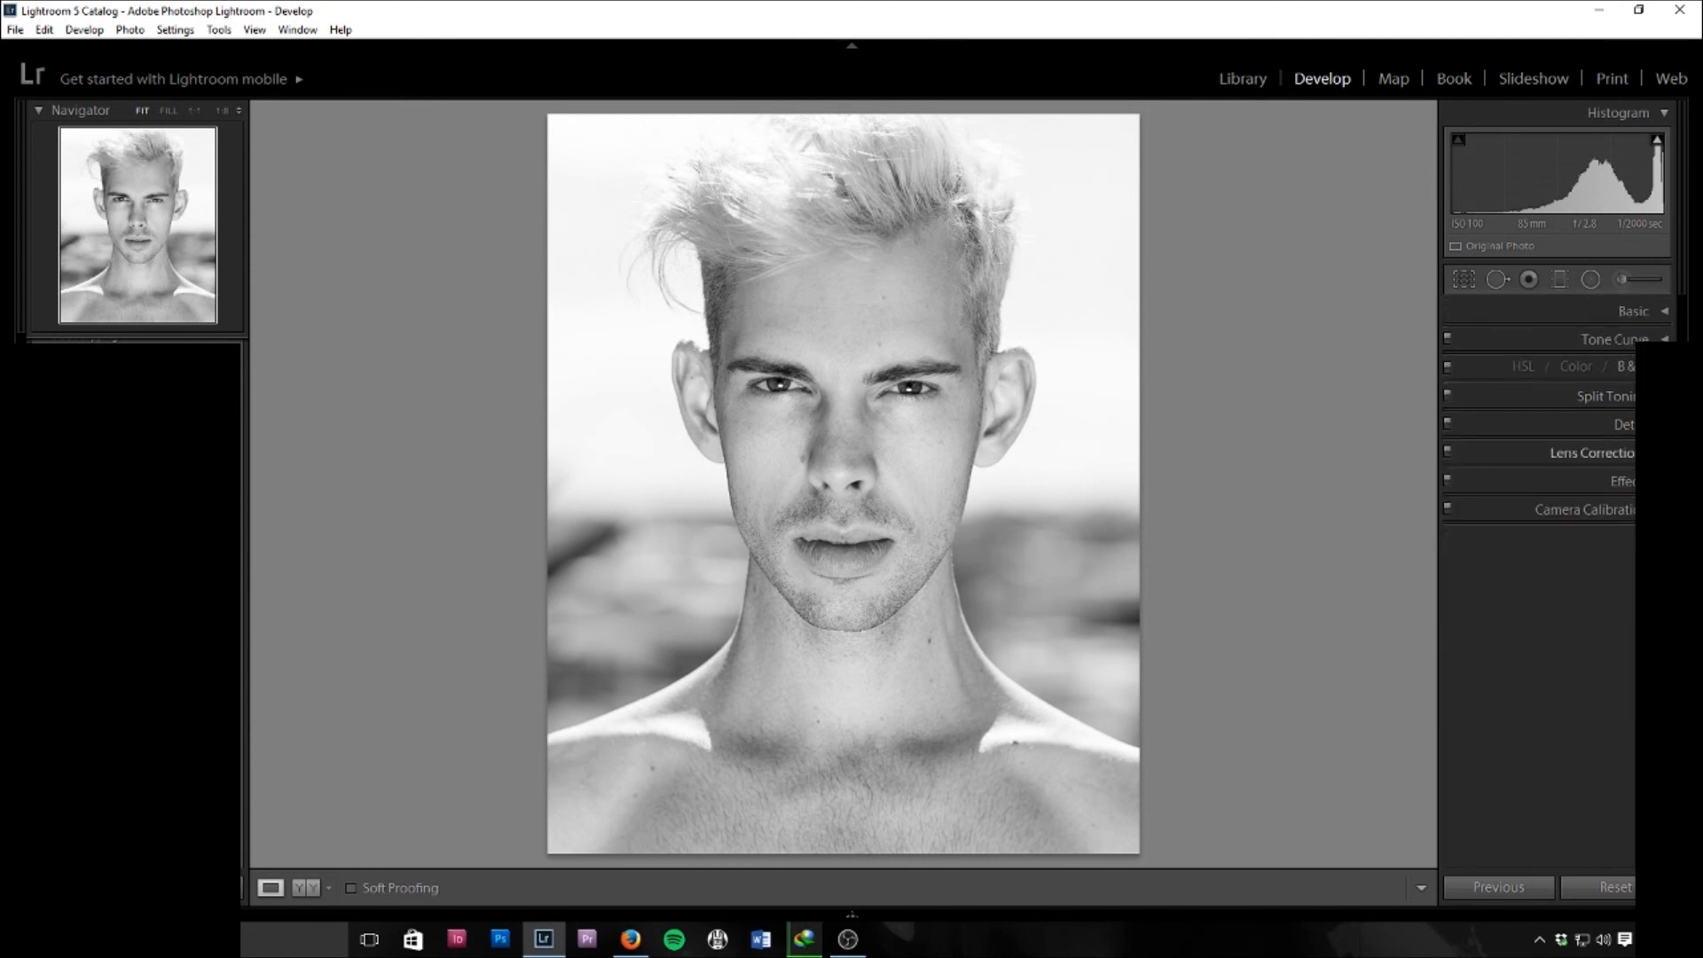
Enable profile corrections, chromatic aberration removal and constrain crop in the lens corrections, and close those settings.
click(1592, 452)
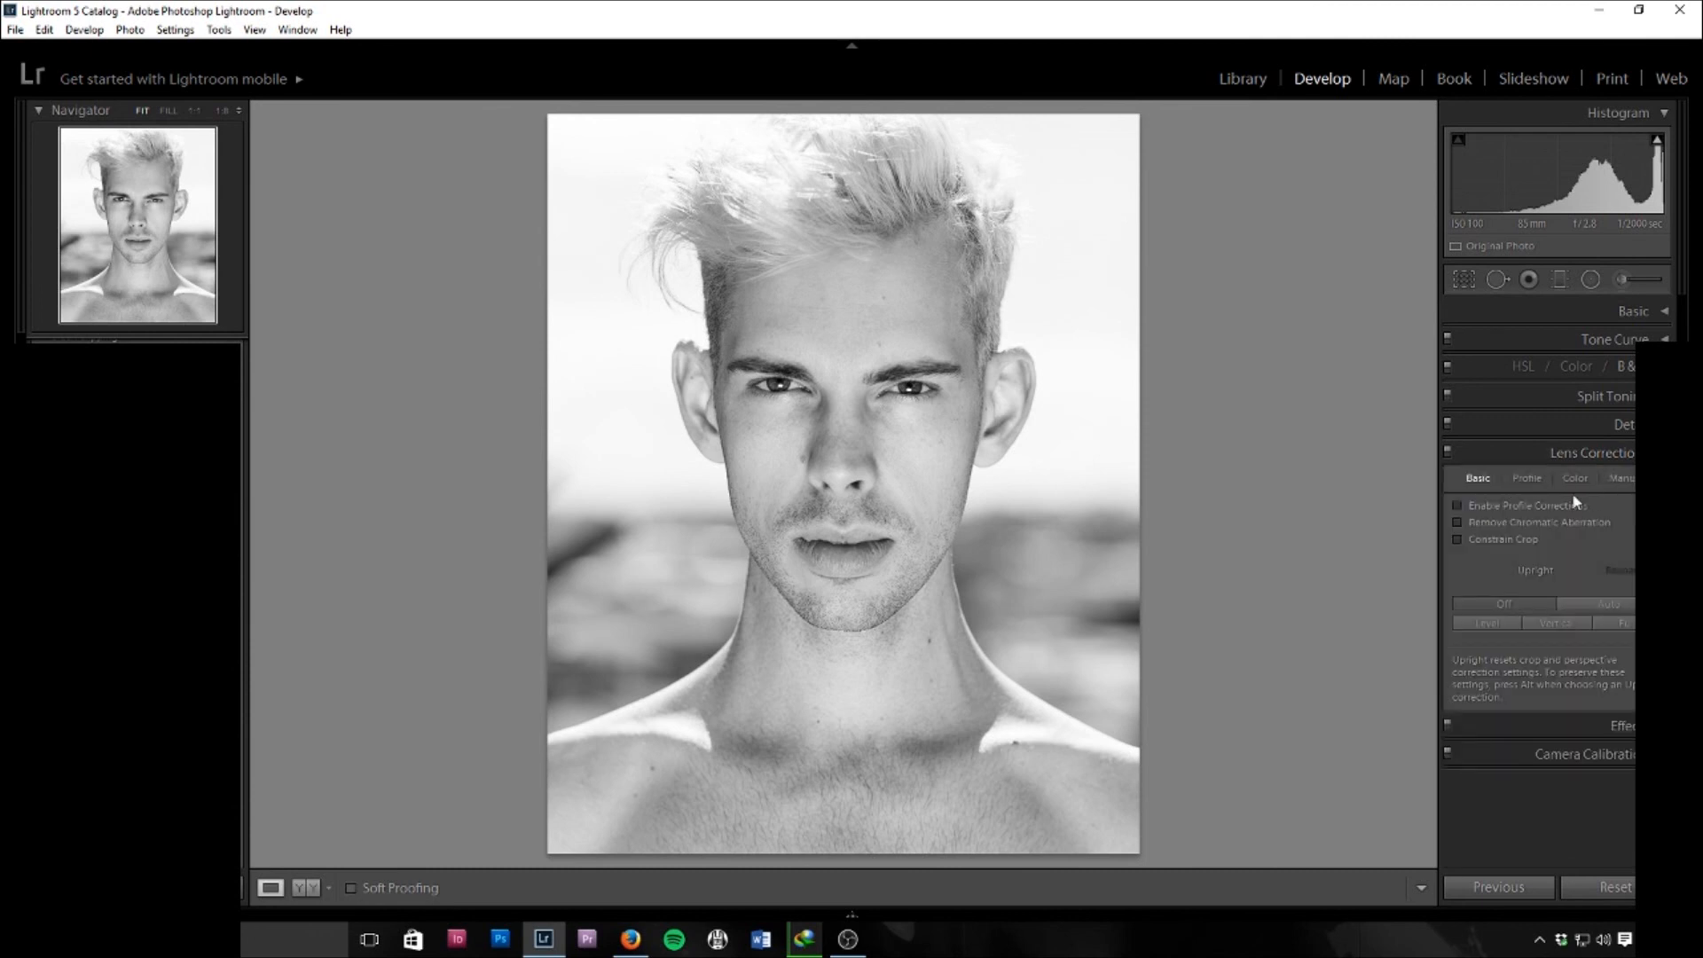
click(1457, 506)
click(1455, 523)
click(1459, 539)
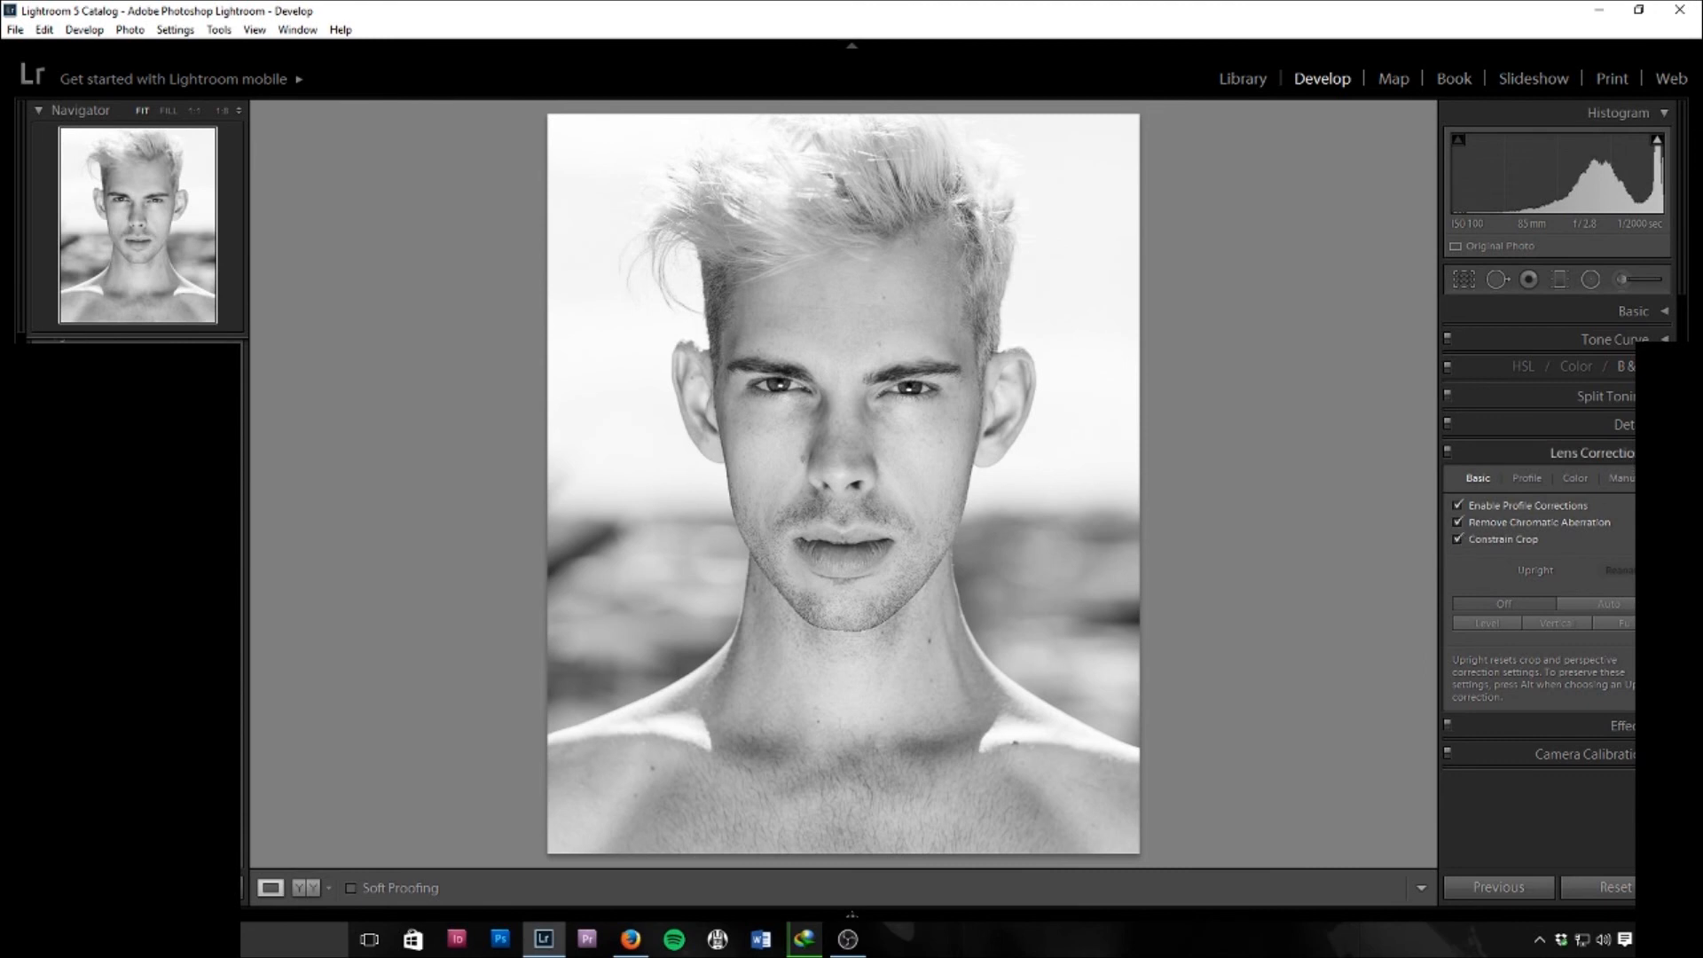
click(1662, 451)
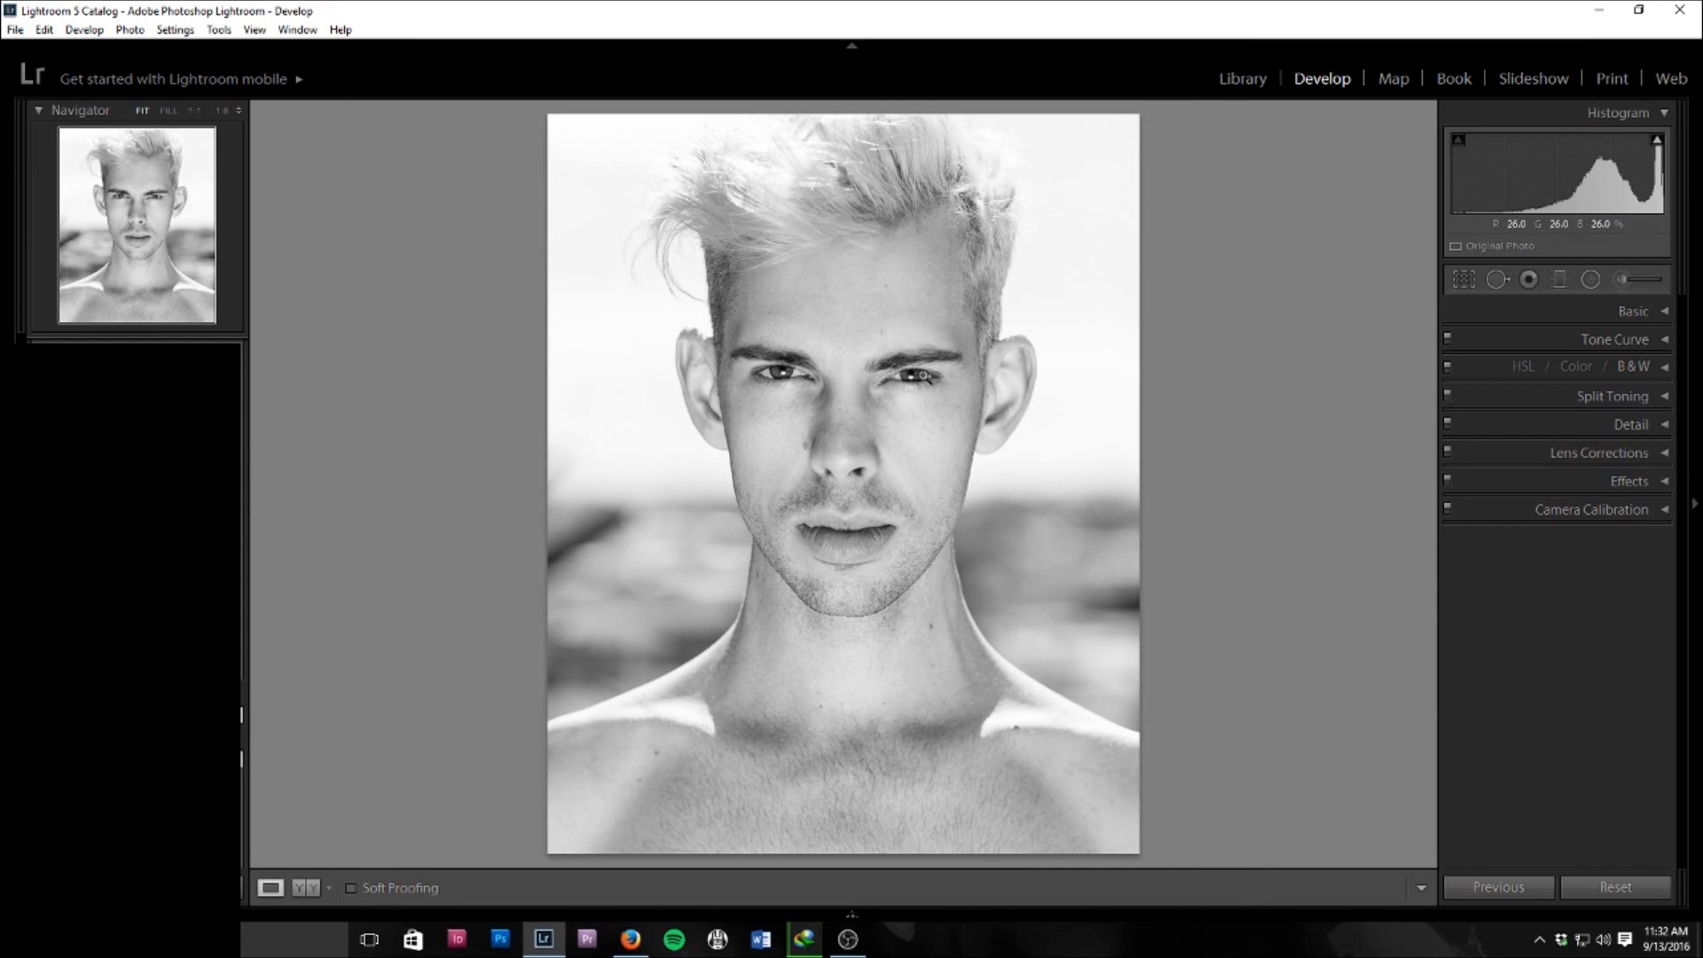
Examine the sharpness and skin detail around the eyes and forehead up close, and return to the full portrait.
click(920, 374)
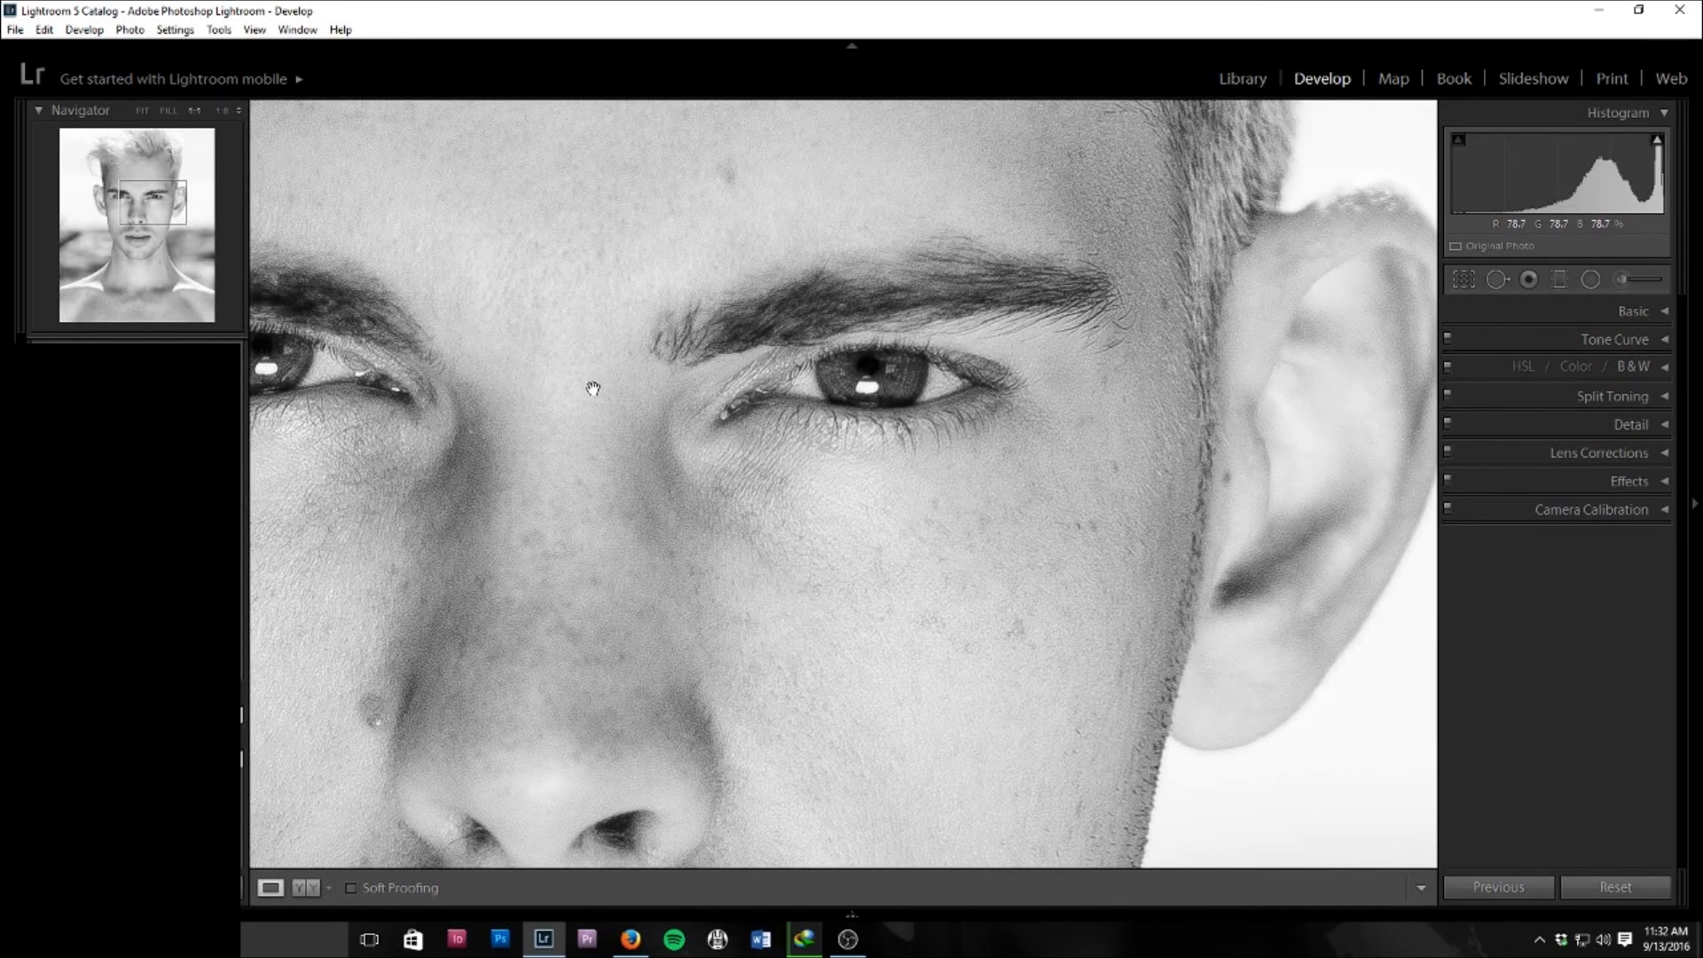
drag(604, 395, 809, 582)
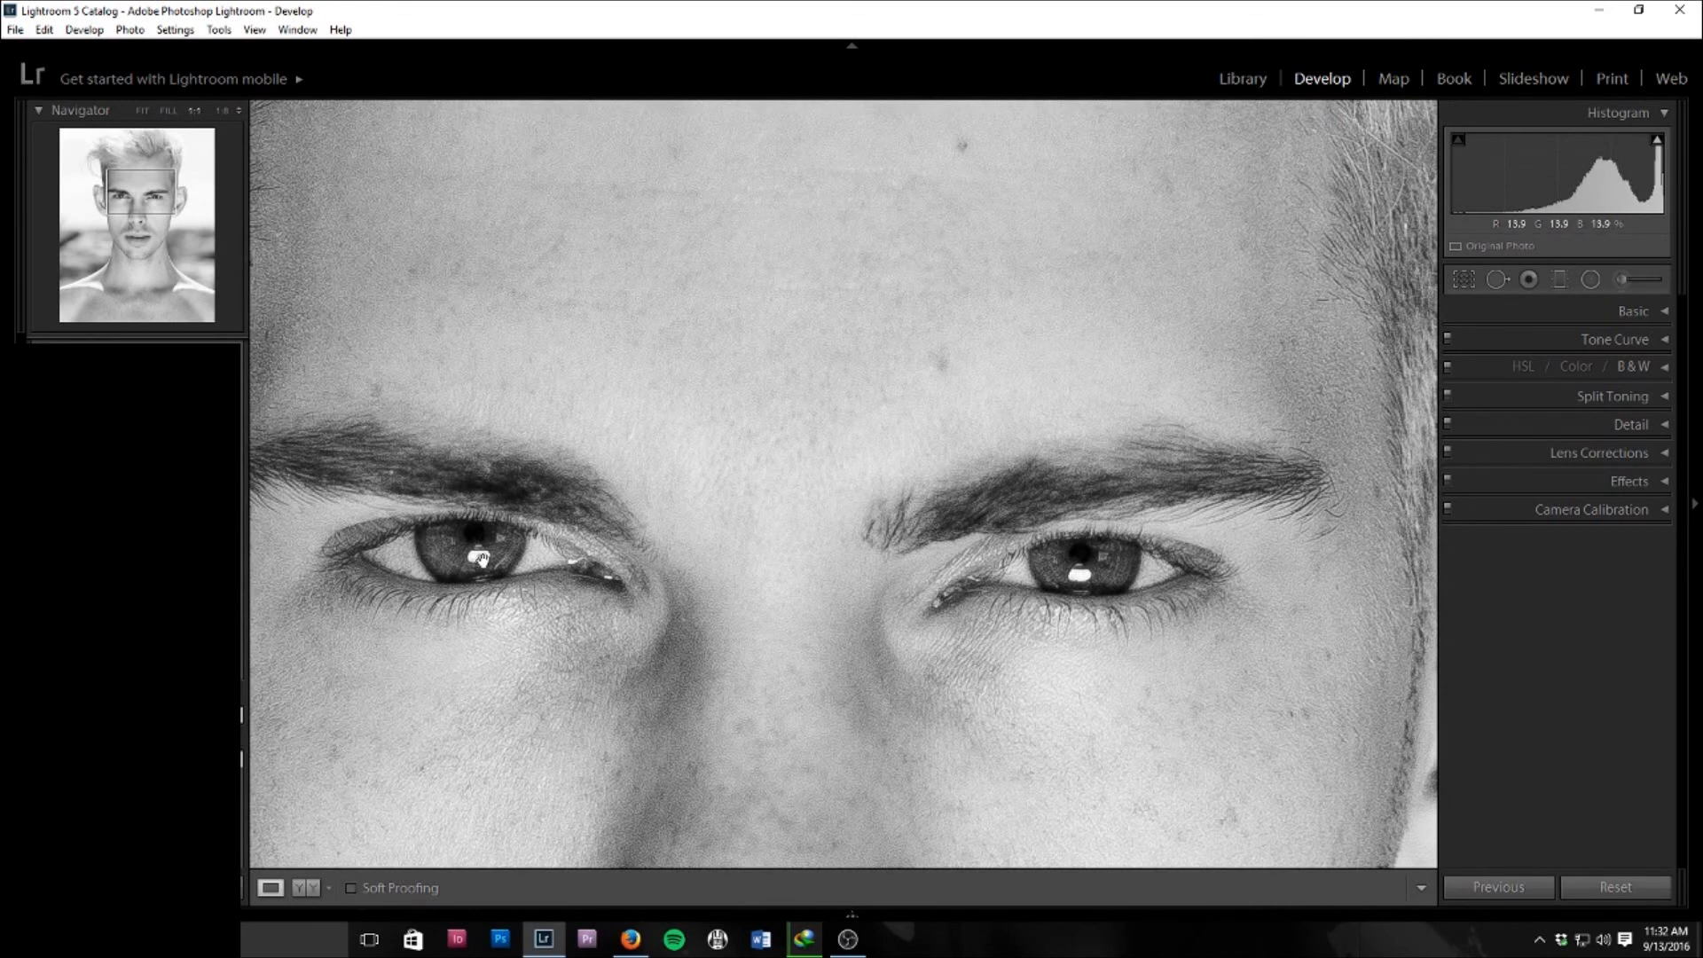
drag(783, 311, 823, 463)
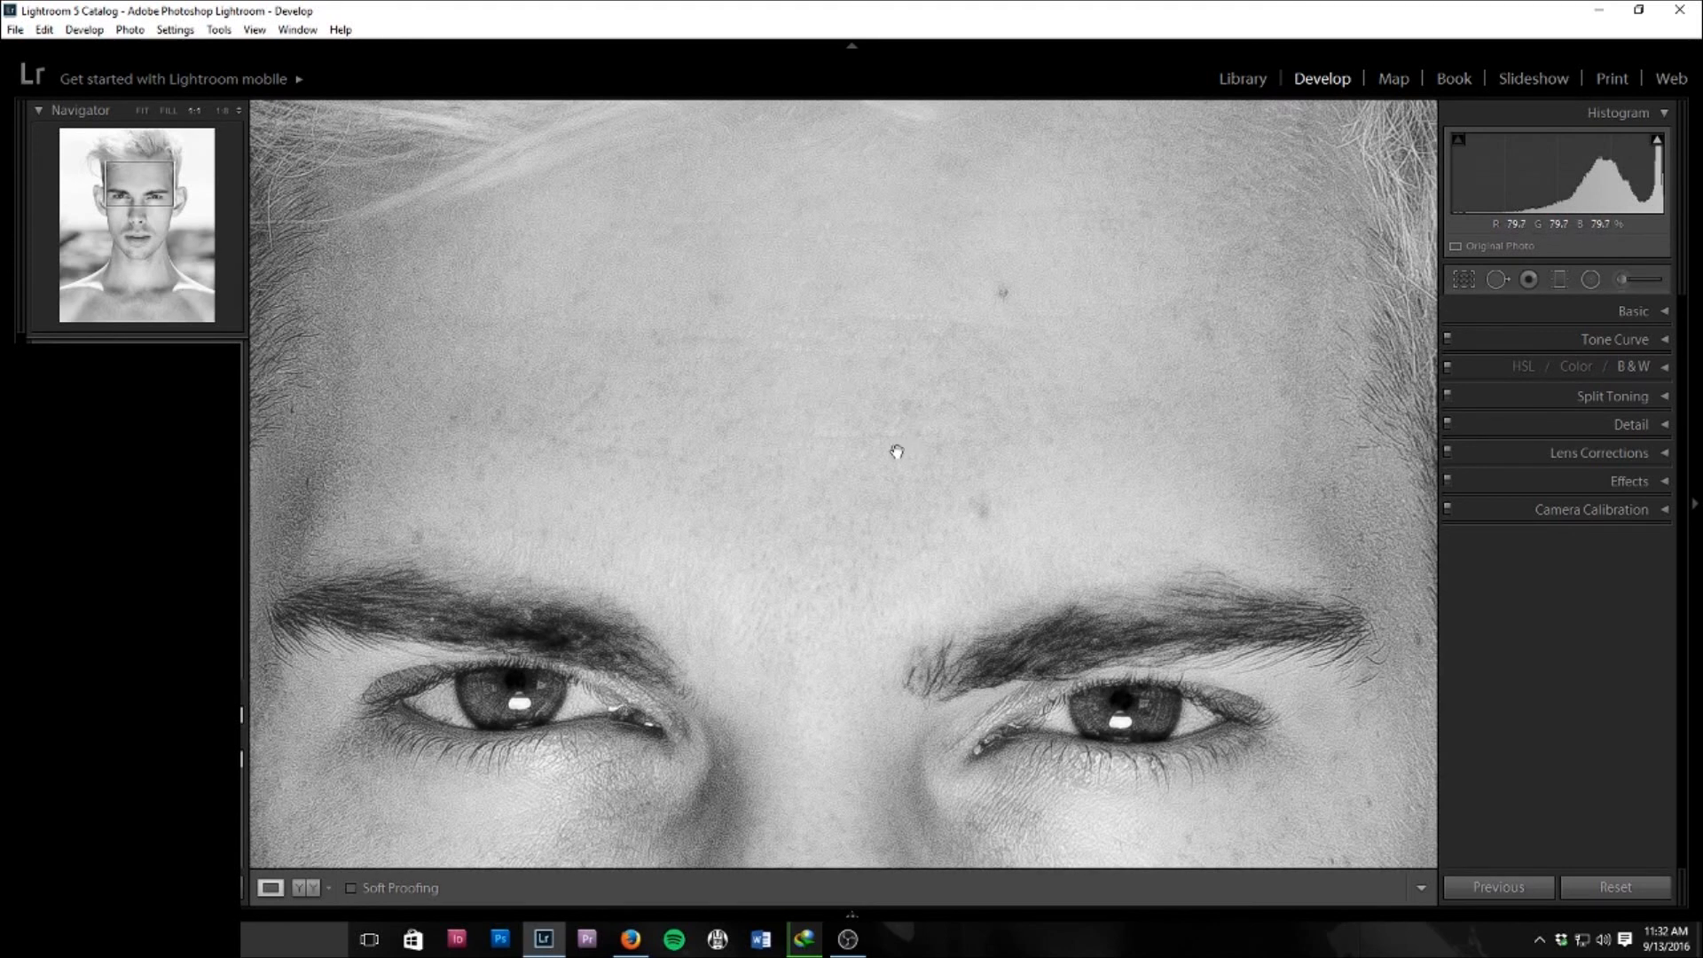
click(900, 460)
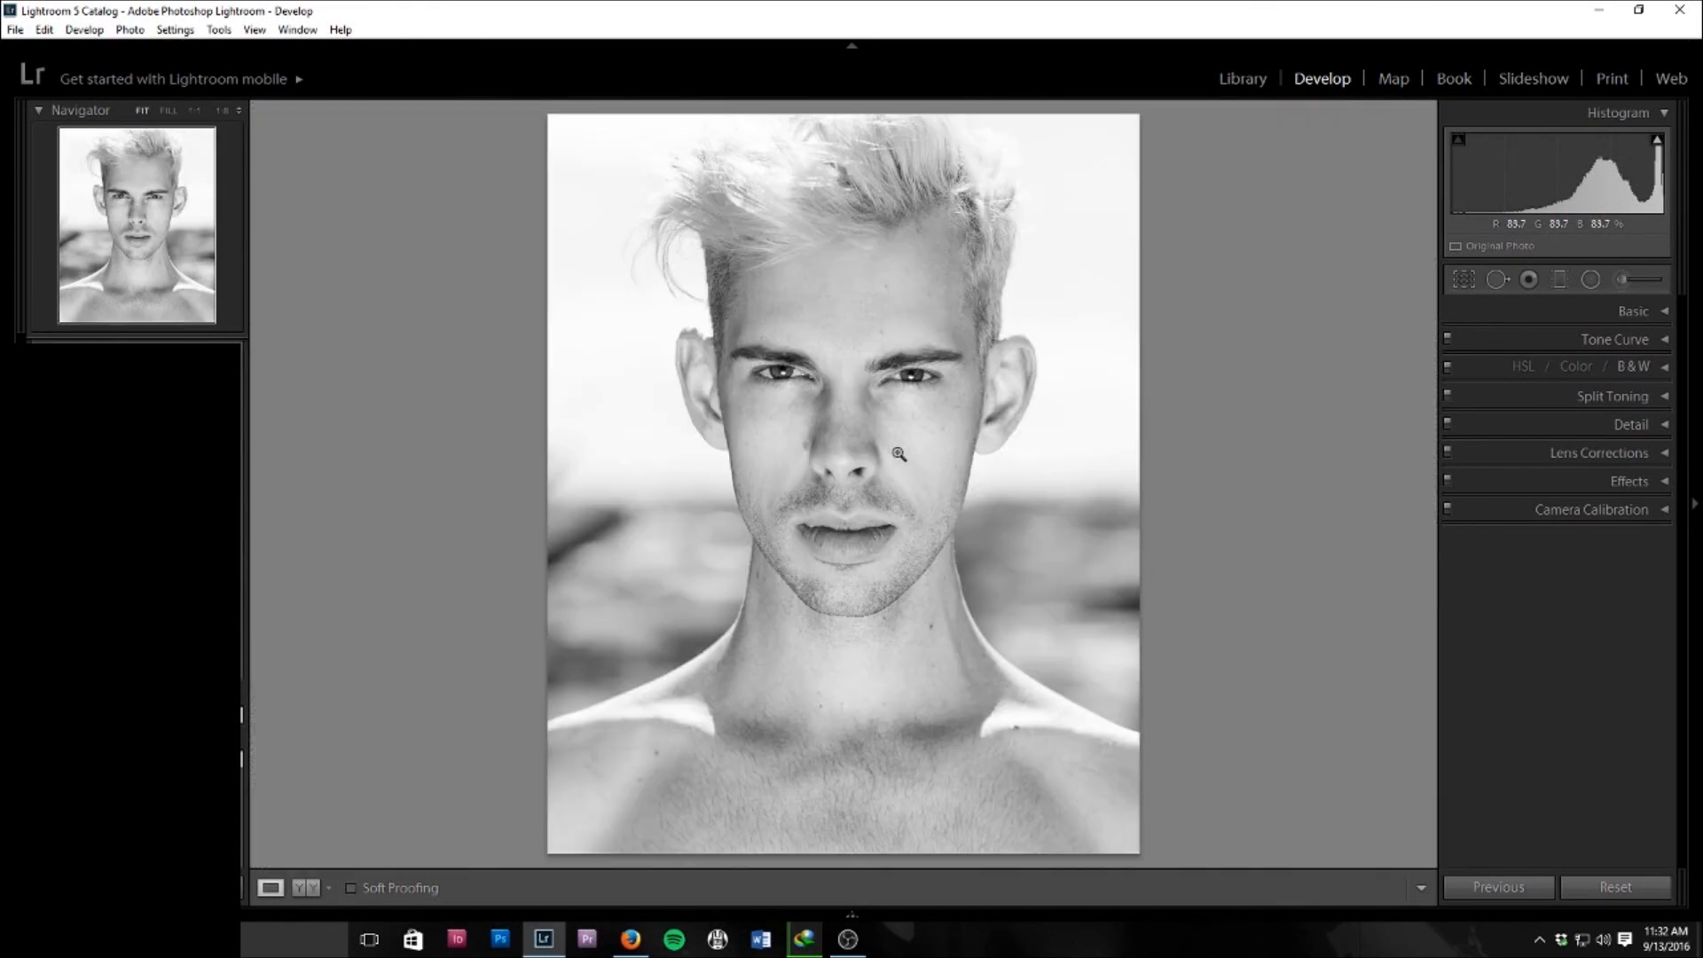